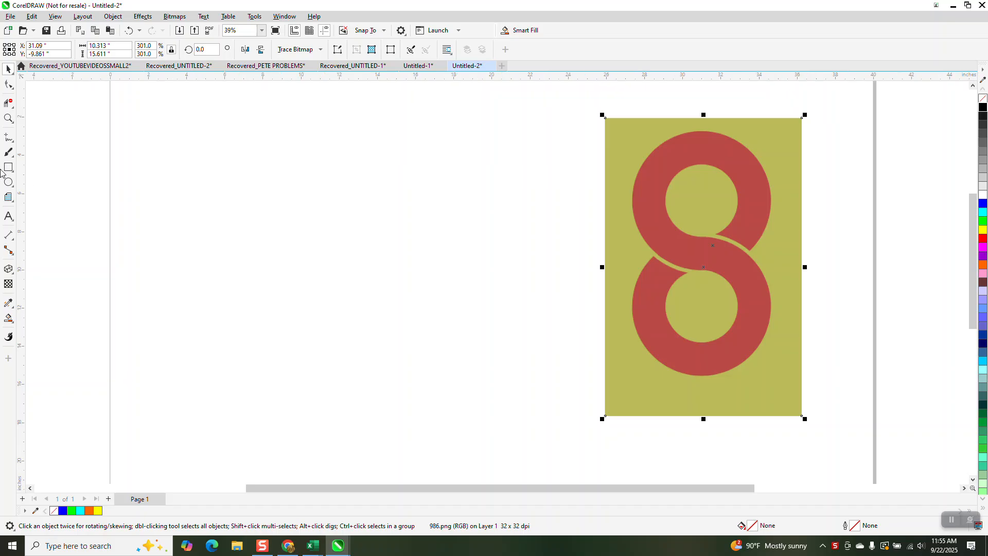
- Draw a circle about 6.7 inches wide beside the reference image and add a concentric inner copy about 3.9 inches wide
click(8, 183)
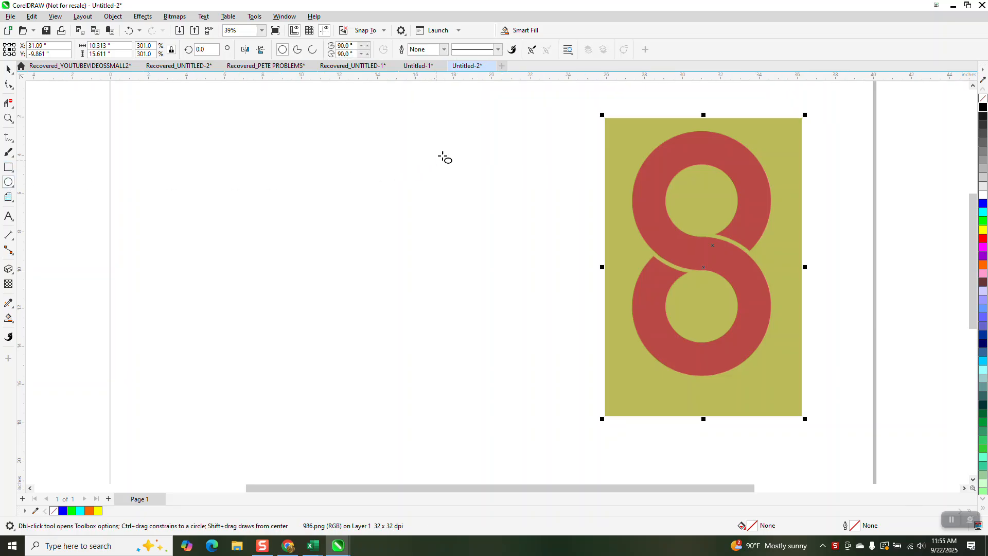
drag(445, 150, 321, 279)
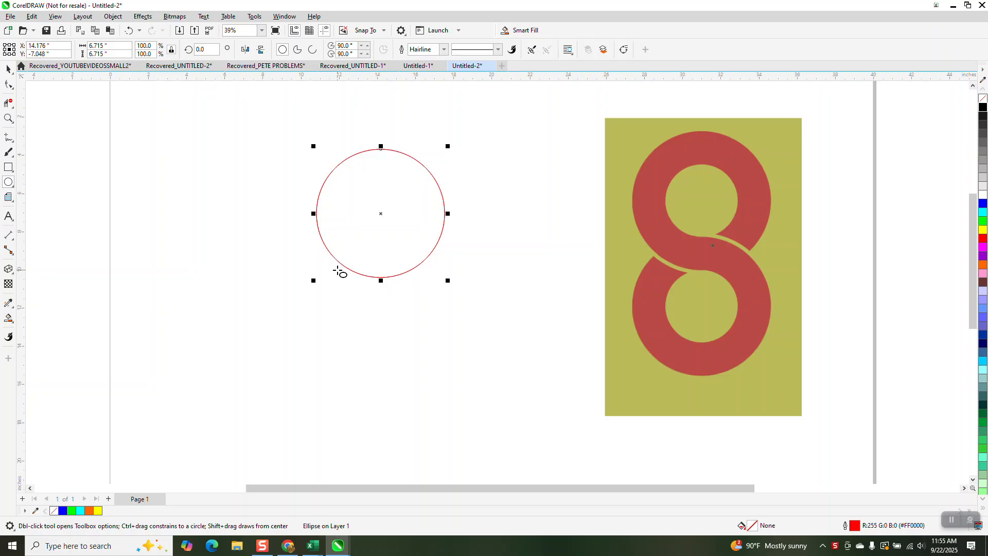
drag(448, 146, 425, 173)
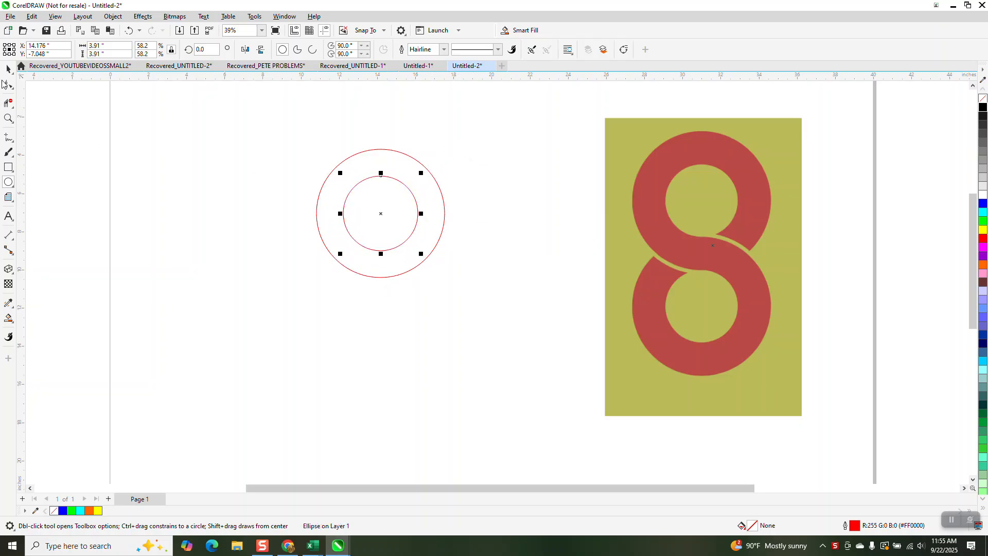
- Duplicate both concentric circles straight down so the copy's outer circle meets the bottom of the original inner circle
click(8, 69)
drag(261, 110, 509, 338)
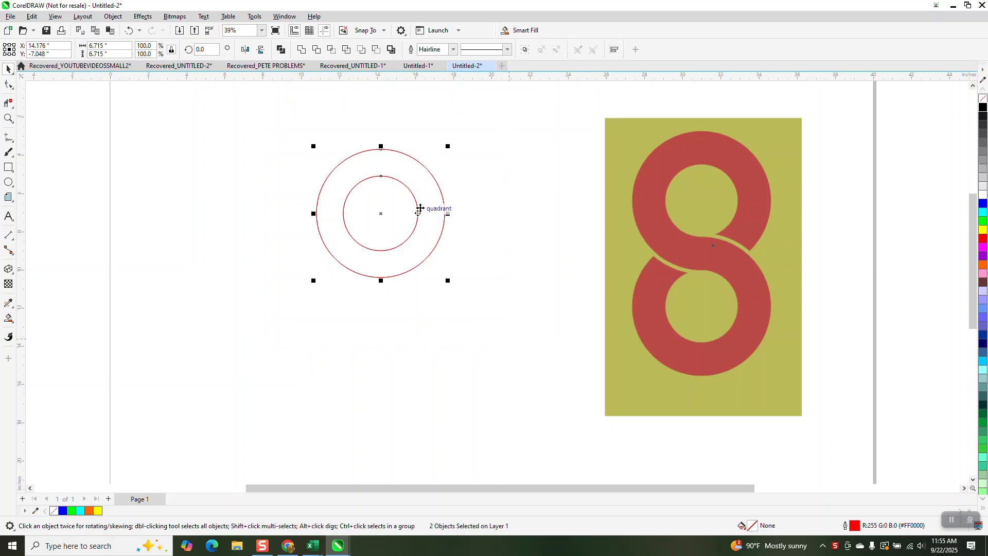
drag(381, 148, 385, 261)
click(262, 420)
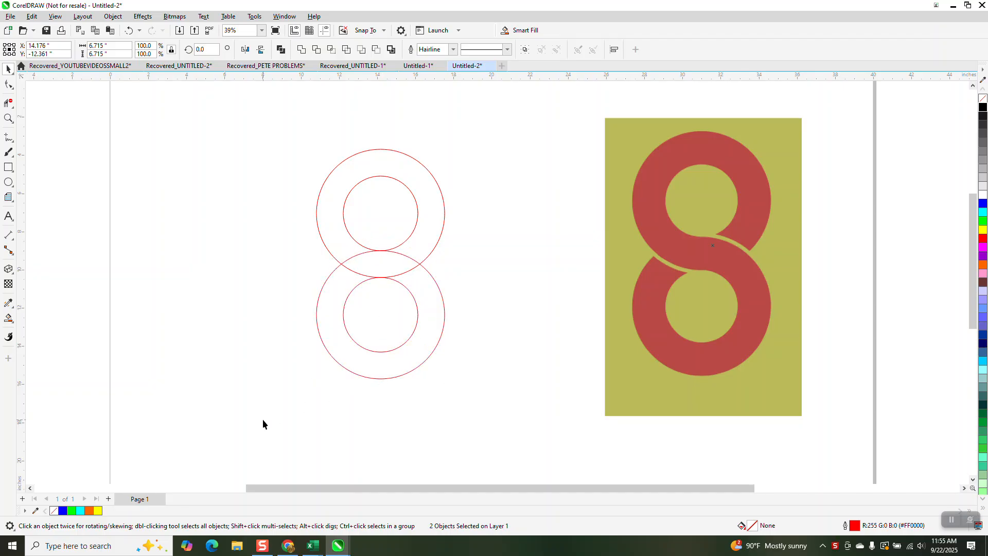
drag(273, 122, 518, 449)
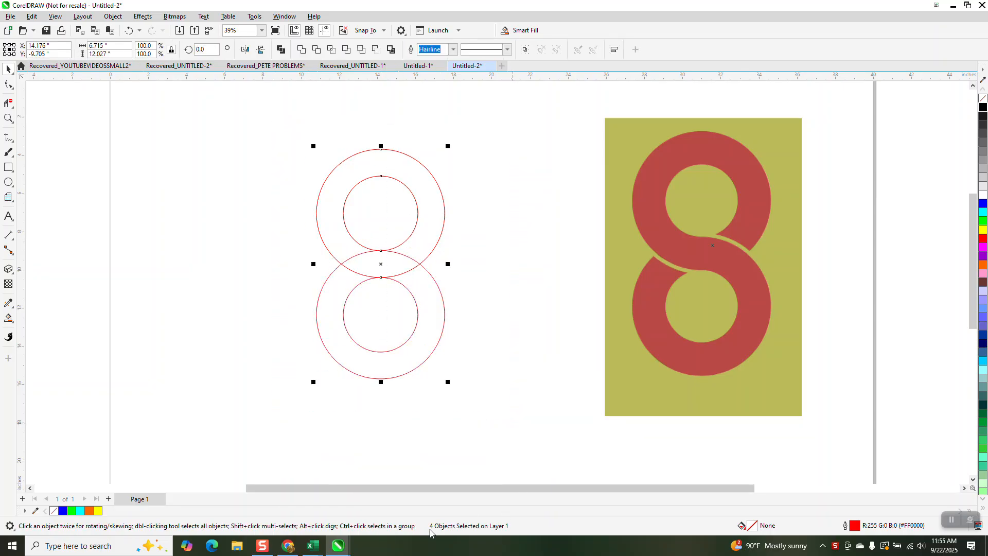
click(449, 224)
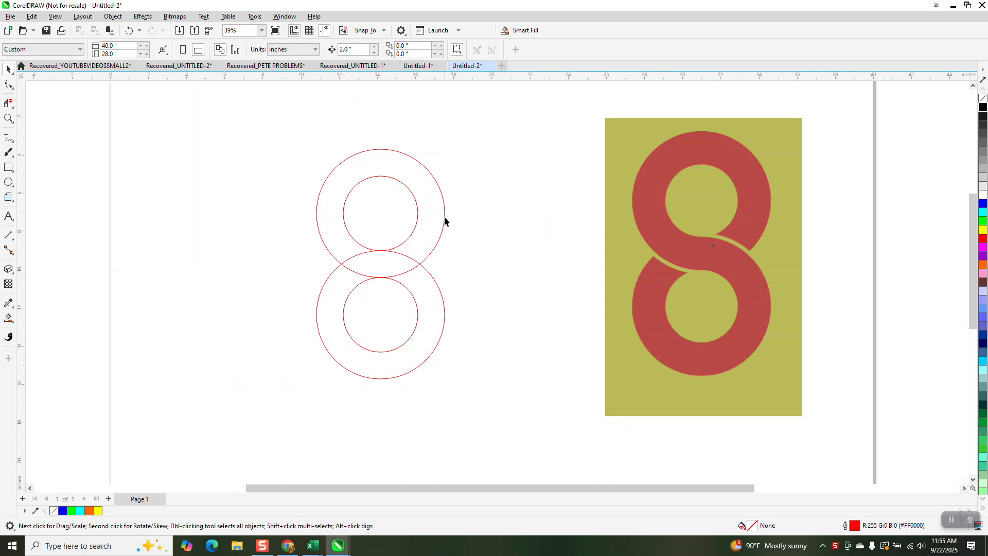
- Apply a one-step outside contour with a 0.2-inch offset to the upper and the lower outer circles
click(445, 217)
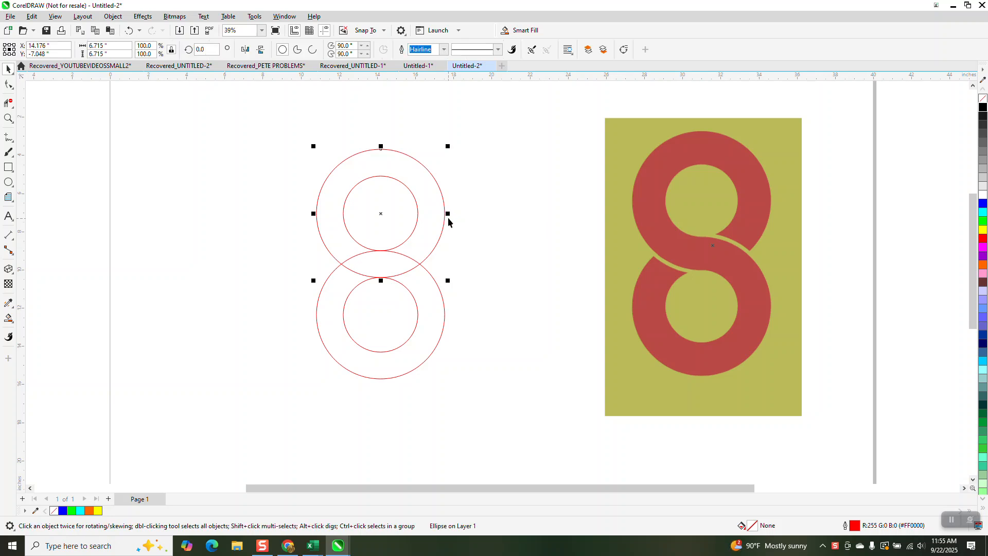
click(141, 18)
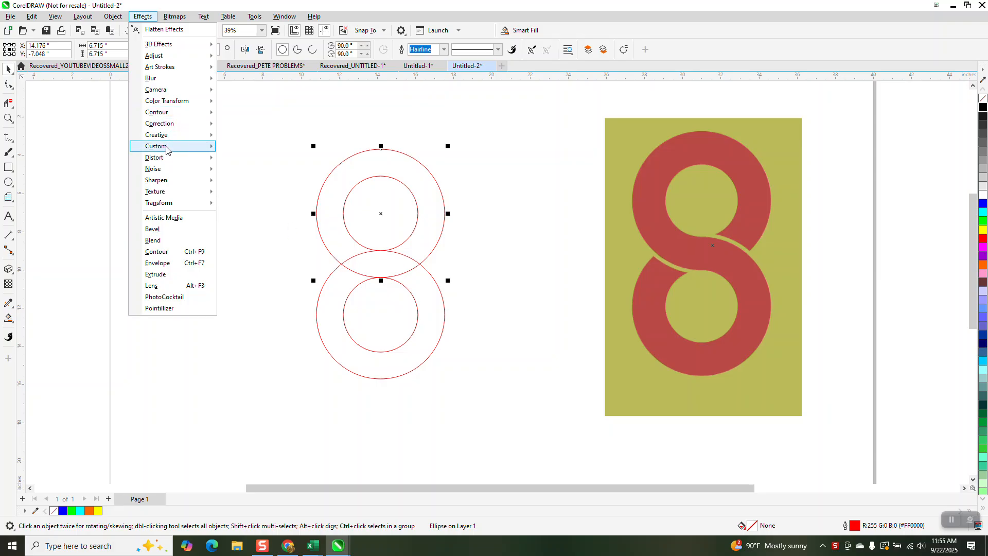
mouse_move(166, 150)
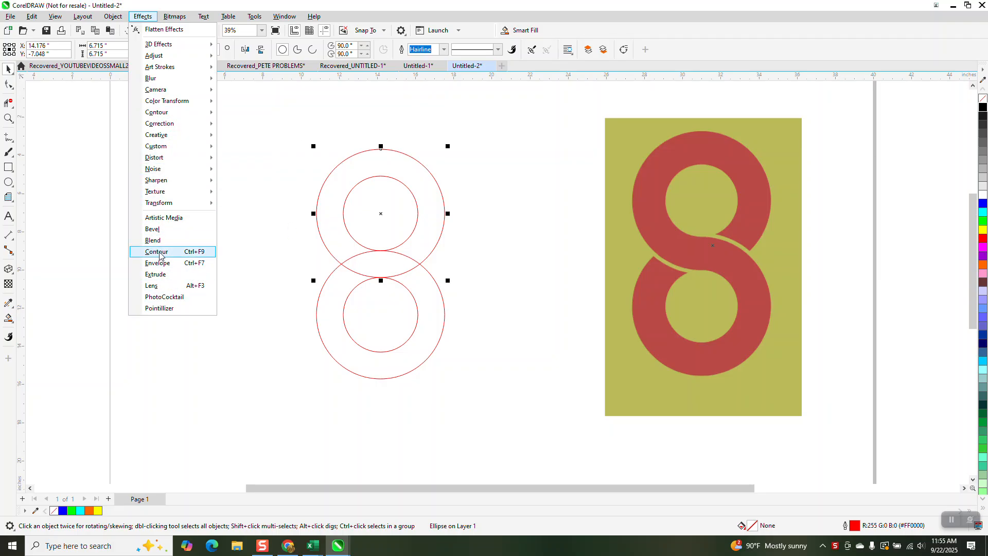
click(160, 255)
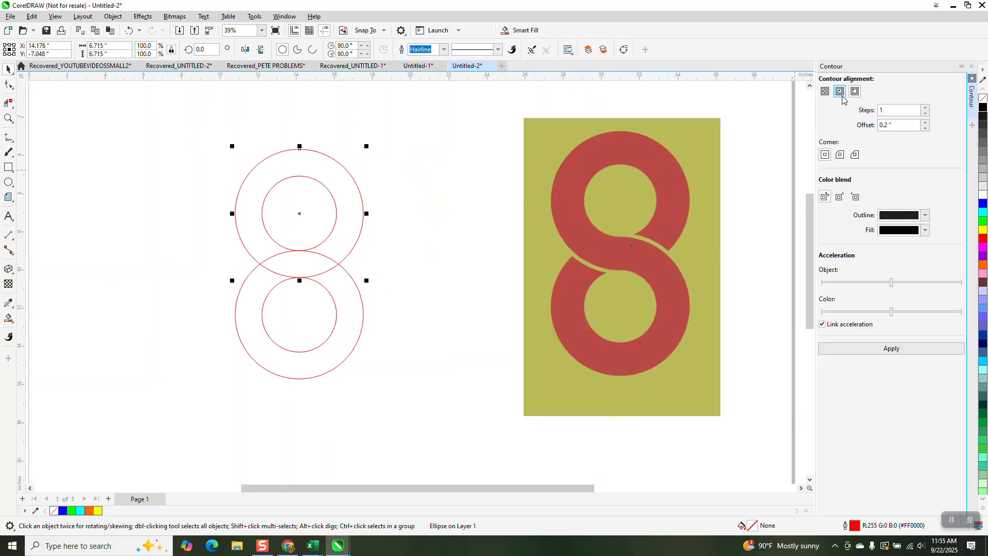
click(855, 91)
click(896, 125)
click(889, 349)
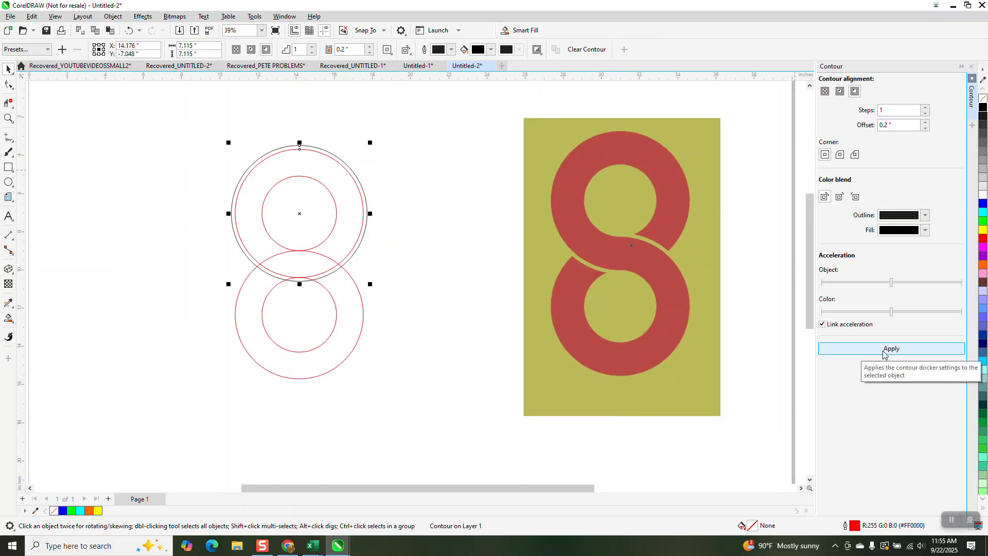
click(354, 347)
click(857, 351)
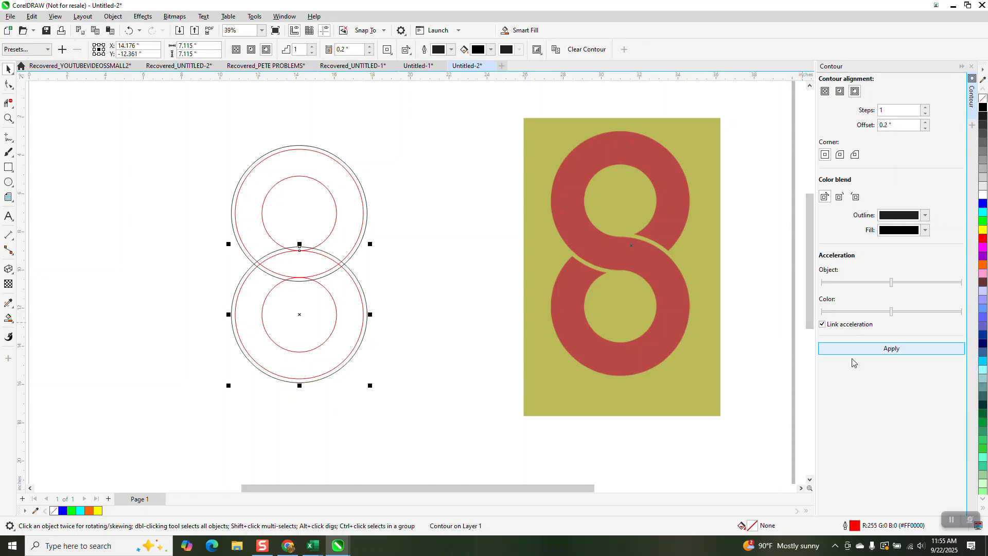
- Select all the circles and break the contours apart into separate objects
drag(180, 127, 461, 446)
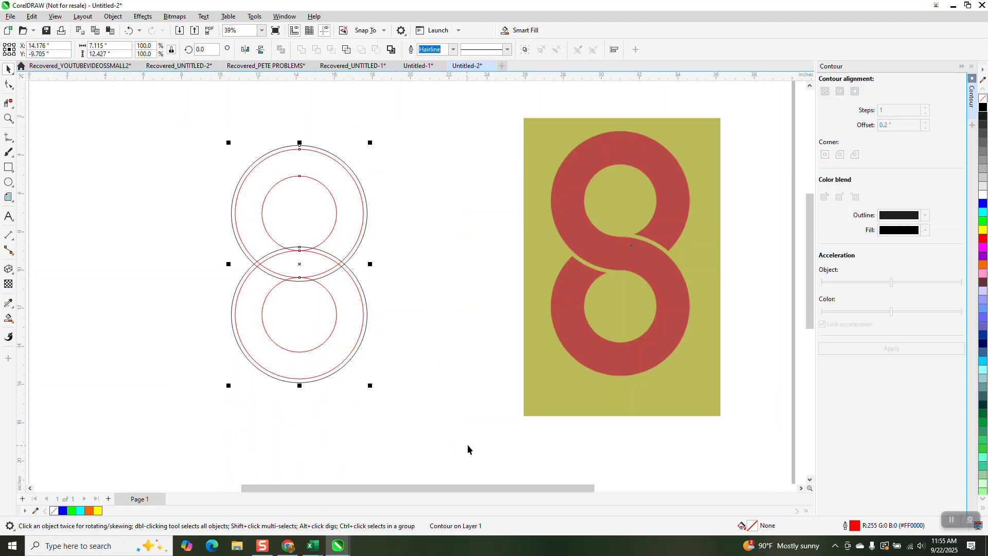
click(113, 16)
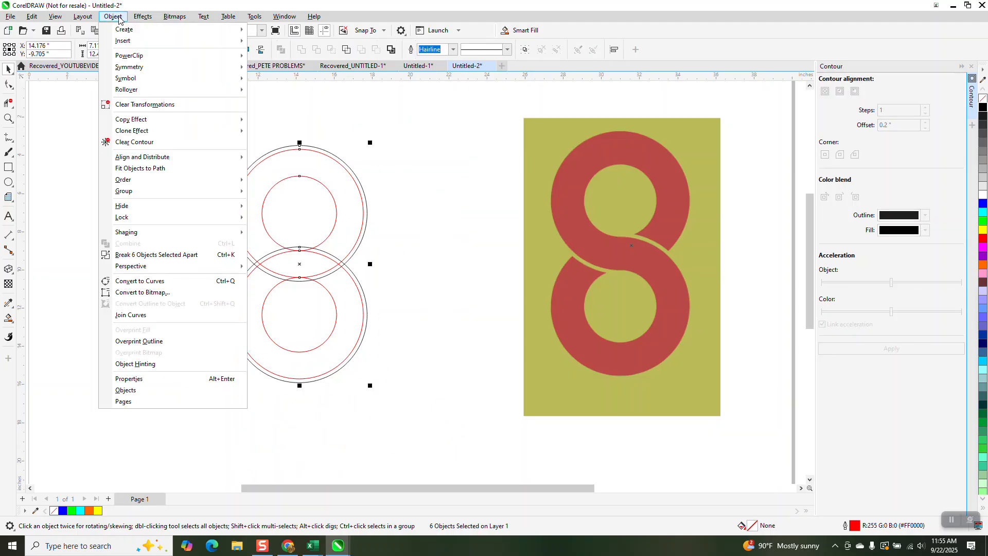
click(181, 253)
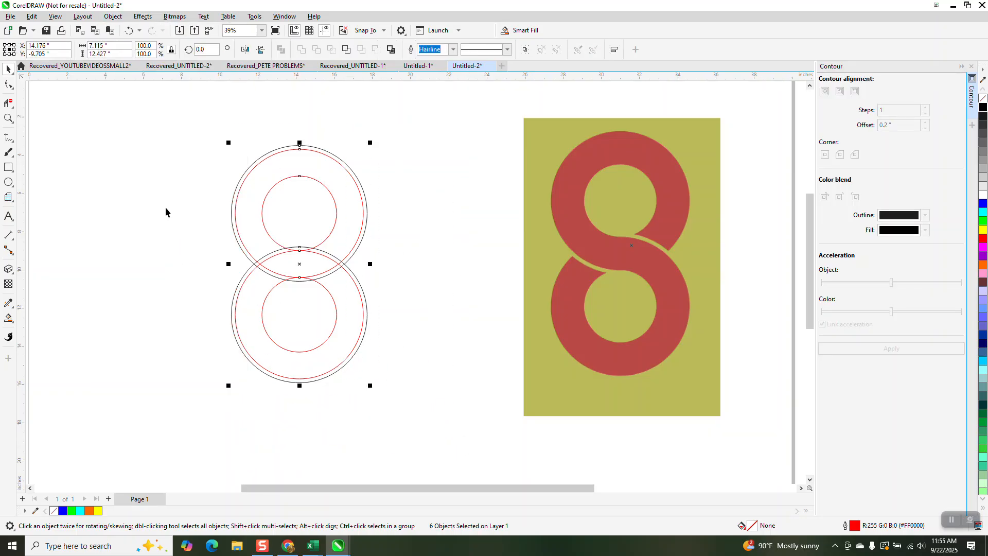
- Delete the overlapping arc segments on both sides of the middle crossing with Virtual Segment Delete, leaving an S-shaped band
click(9, 105)
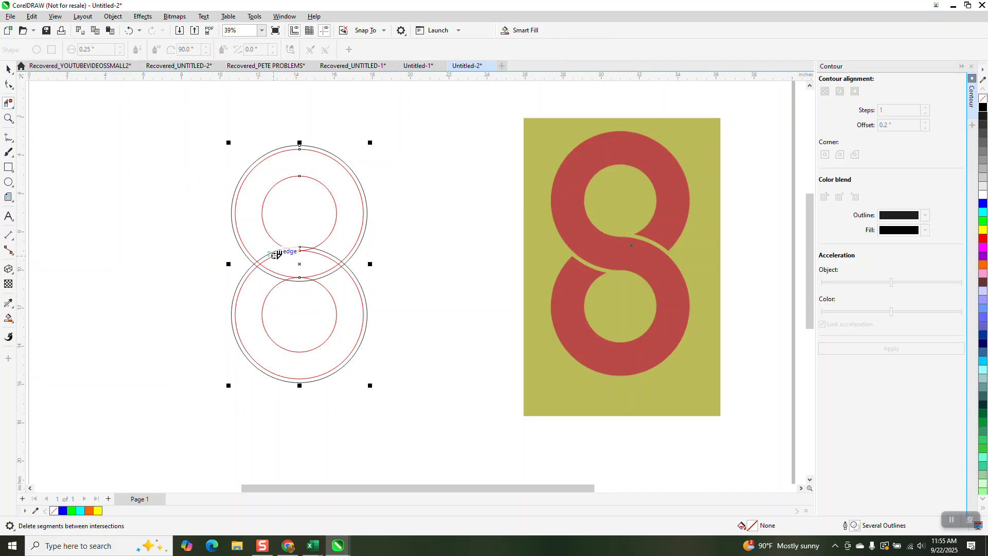
click(277, 256)
click(330, 274)
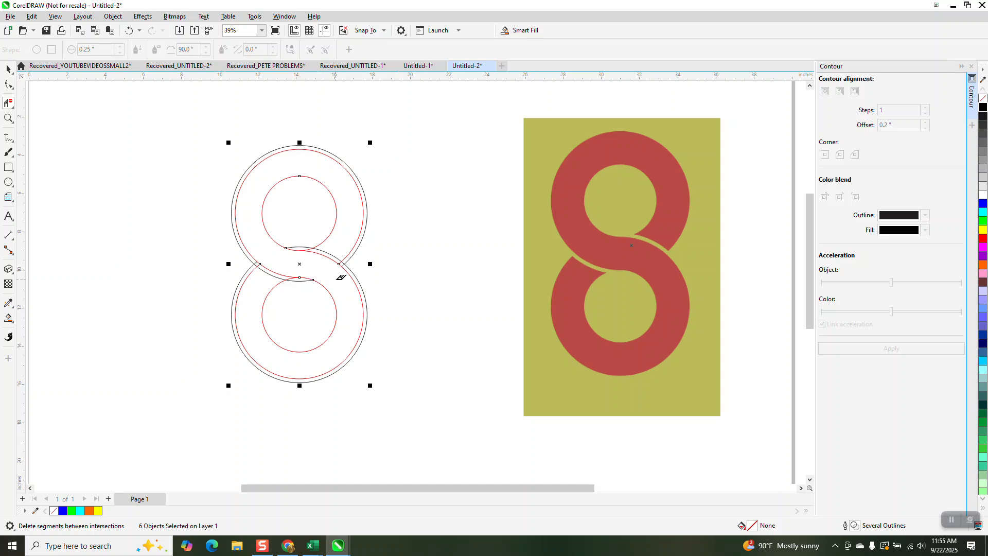
- Smart Fill the figure 8's band with blue and no outline
scroll(293, 265, down, 1)
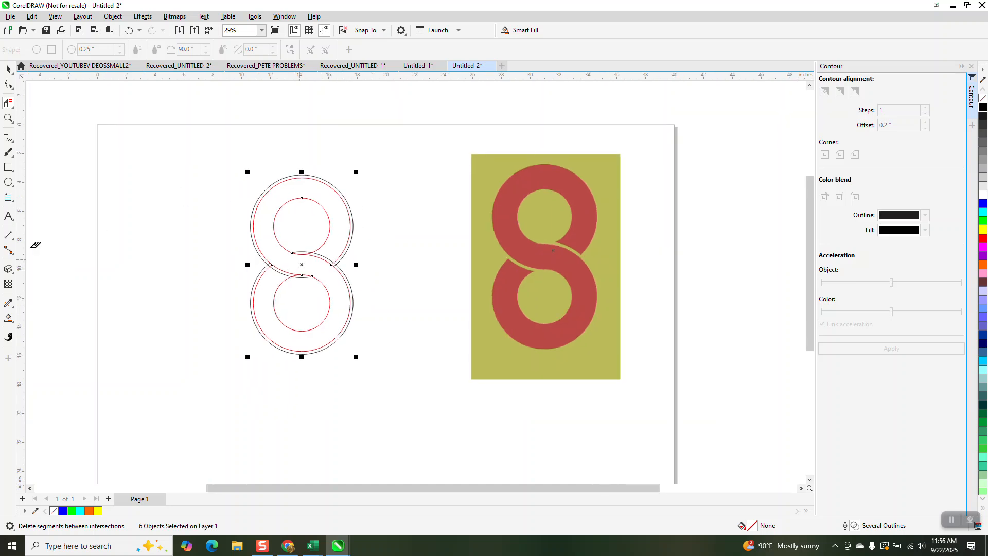
click(9, 319)
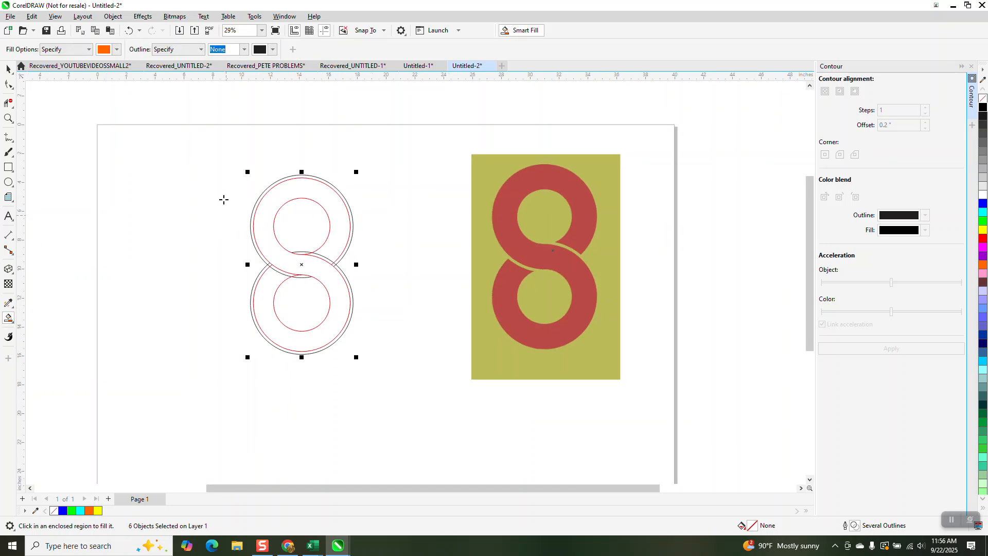
click(117, 49)
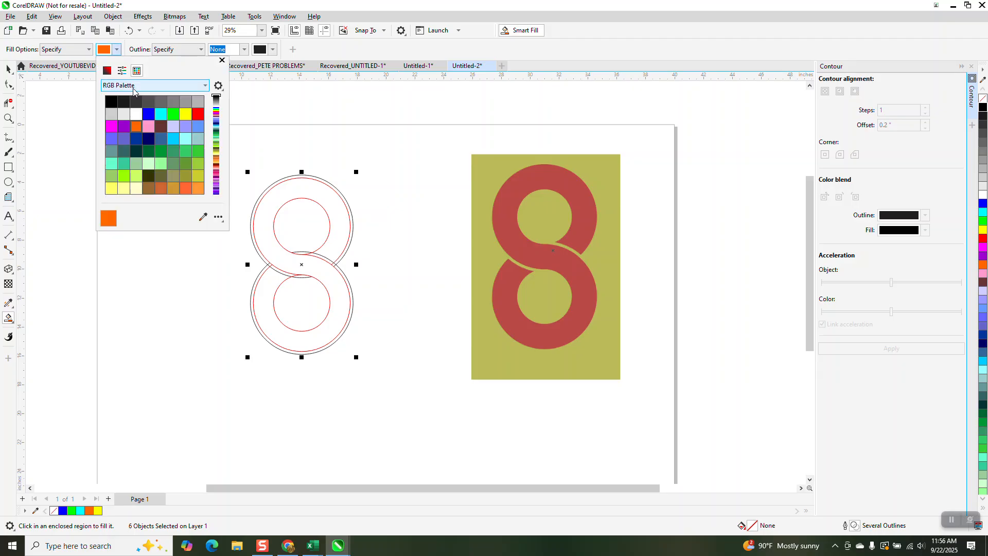
click(149, 113)
click(310, 184)
click(310, 184)
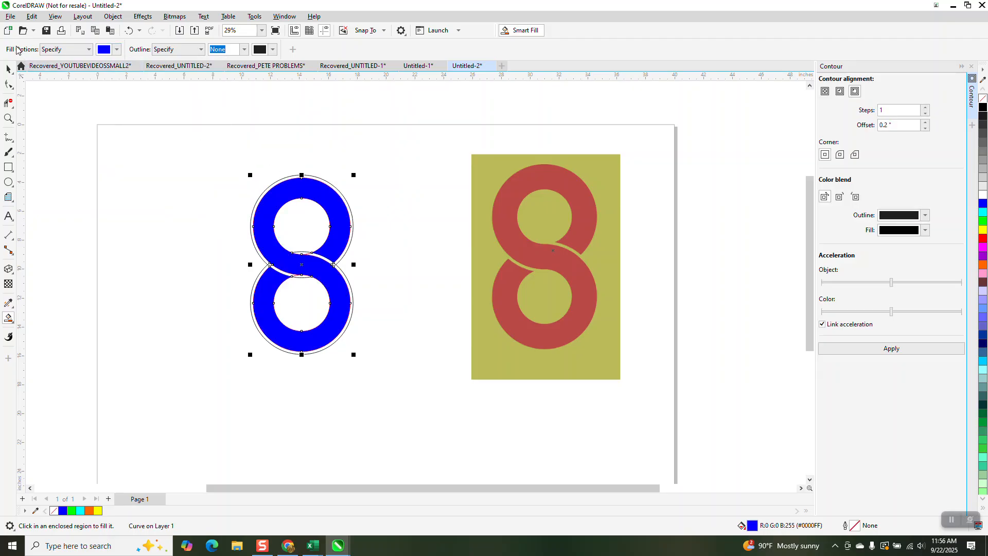
- Move the blue 8 off the construction circles, next to the reference image, and delete the leftover outlines
click(8, 70)
drag(313, 195, 433, 191)
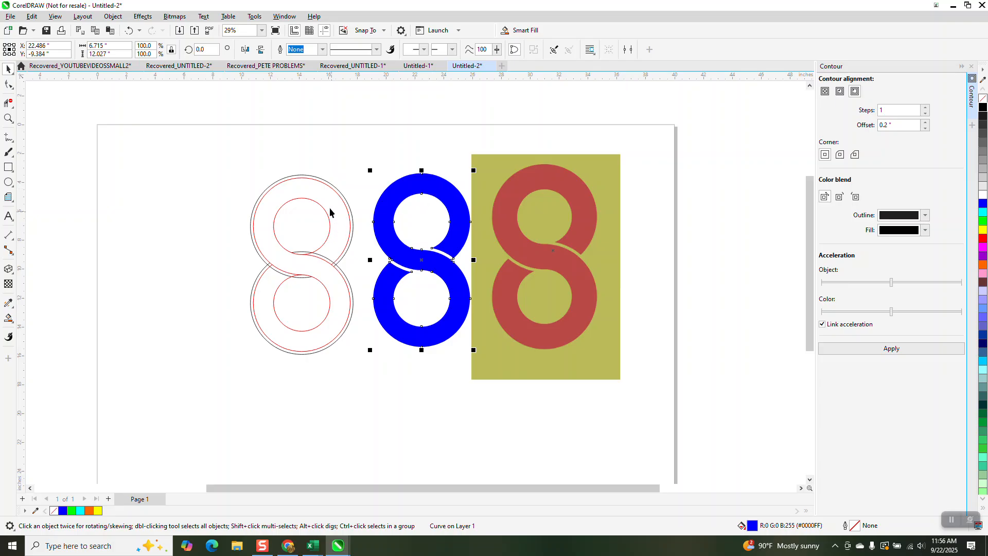
drag(233, 160, 367, 376)
key(Delete)
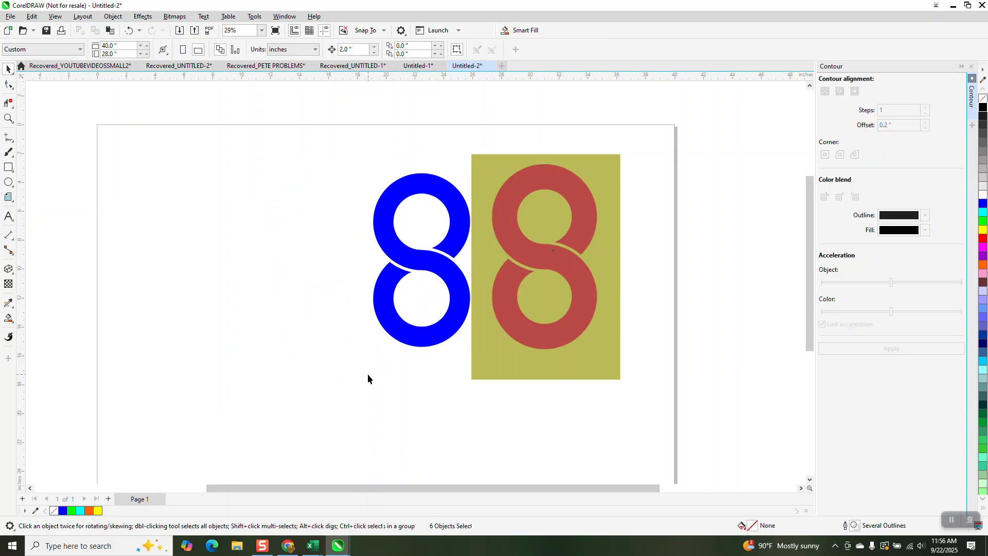
- Sample the red of the reference 8 with the Color Eyedropper and apply it to the blue 8
click(8, 118)
drag(474, 167, 662, 296)
scroll(549, 256, down, 1)
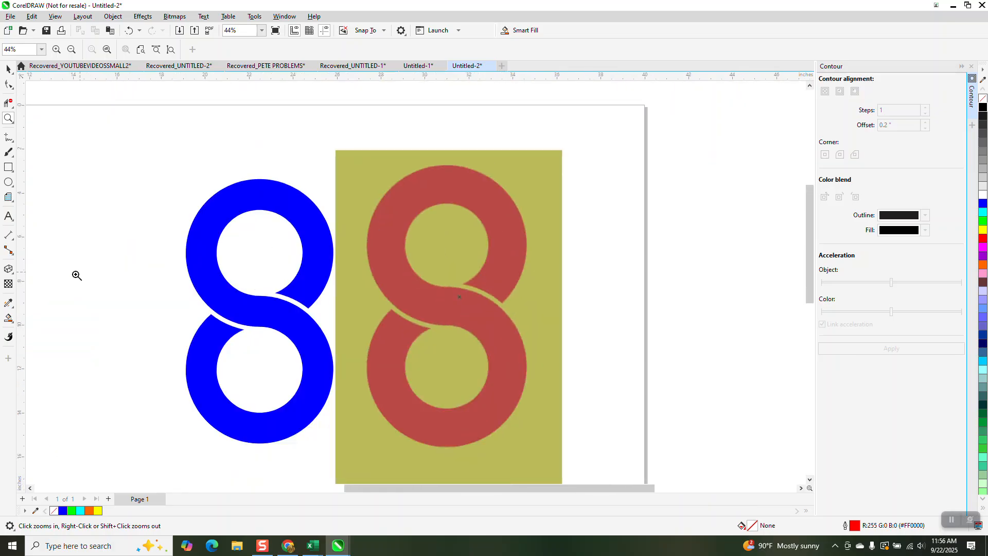
click(15, 310)
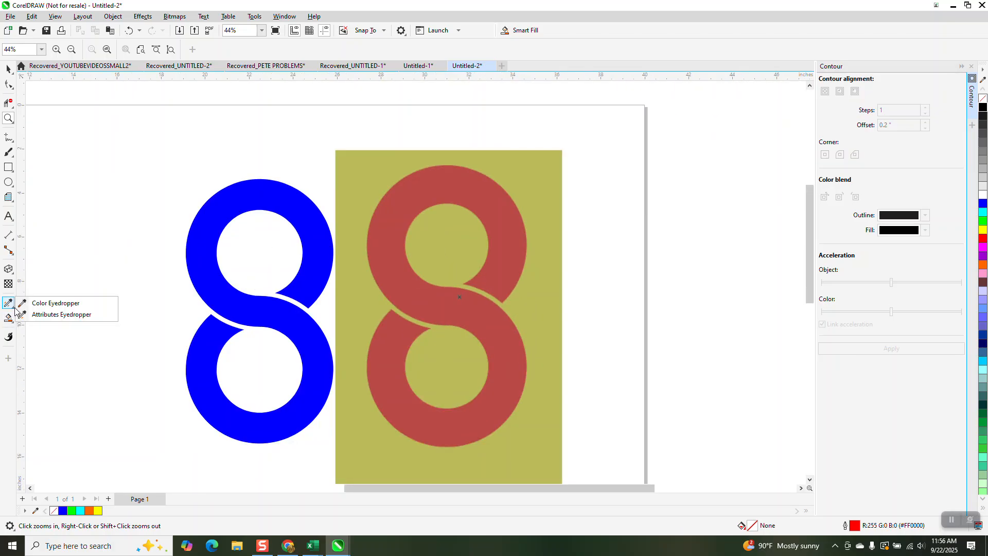
click(51, 303)
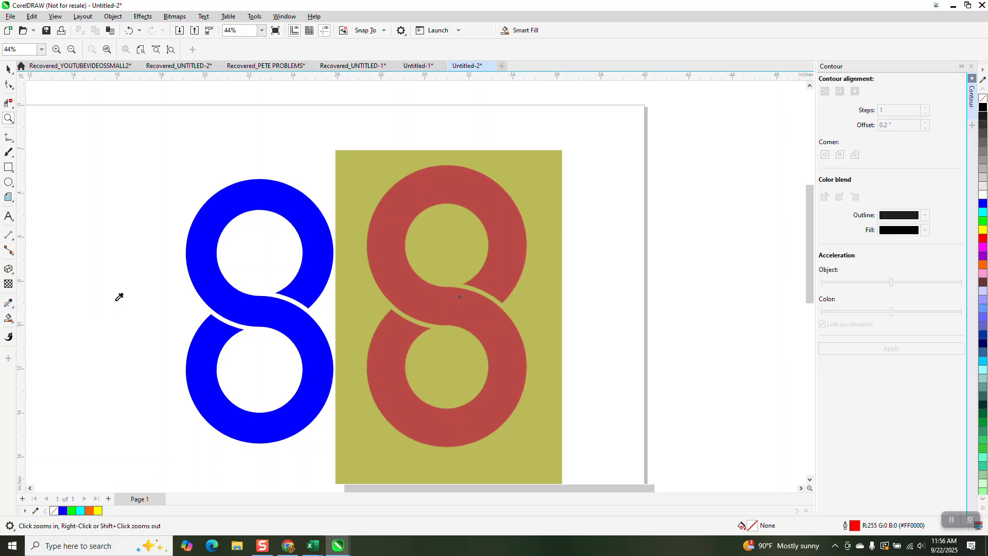
click(401, 255)
click(311, 231)
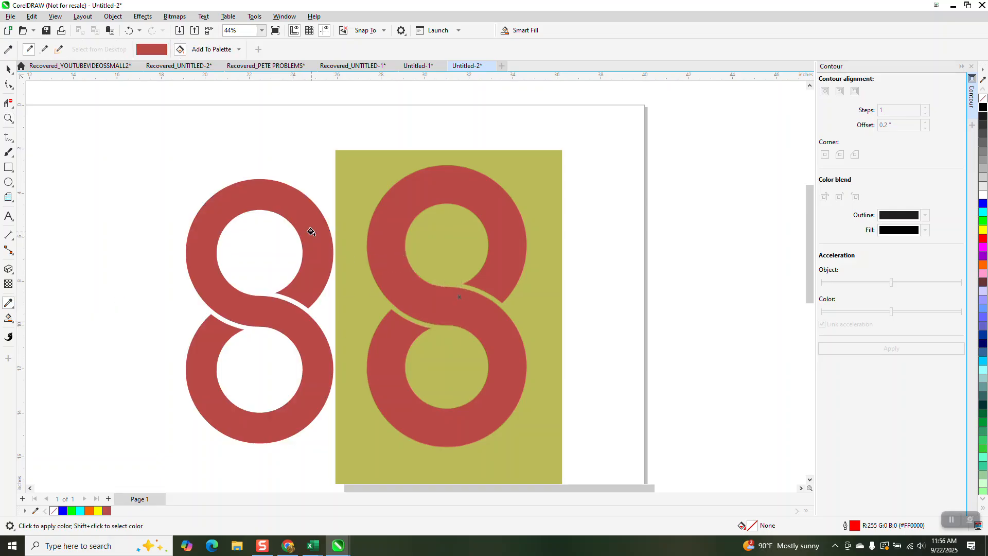
click(8, 69)
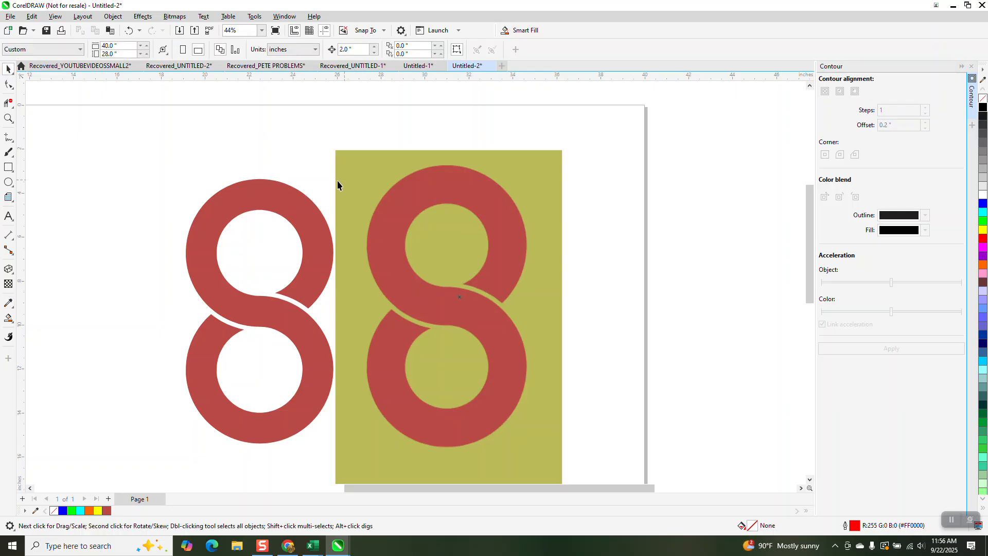
- Add a green-filled rectangle about 7.5 by 14.7 inches around the drawn 8 and place it behind the 8
click(8, 167)
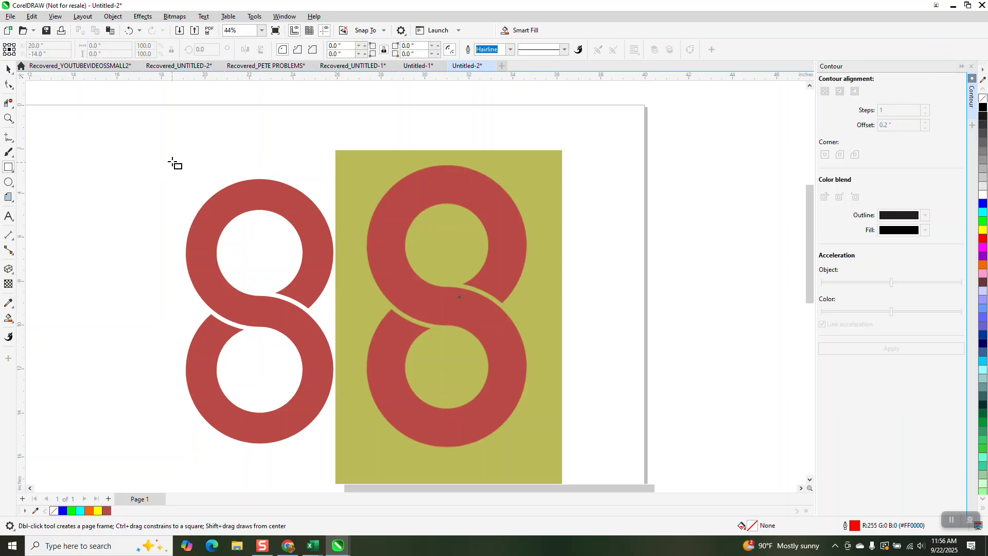
drag(178, 153, 342, 477)
click(984, 221)
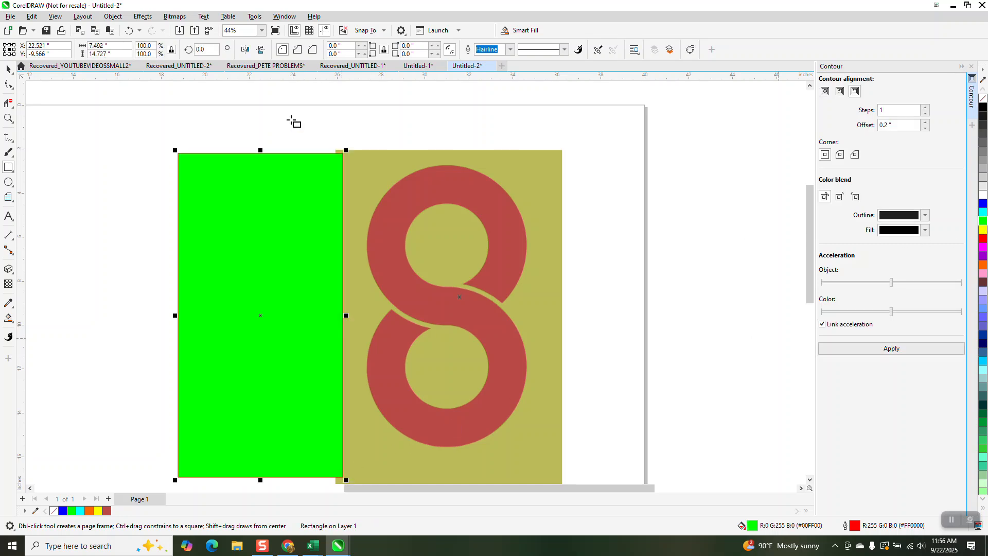
click(113, 16)
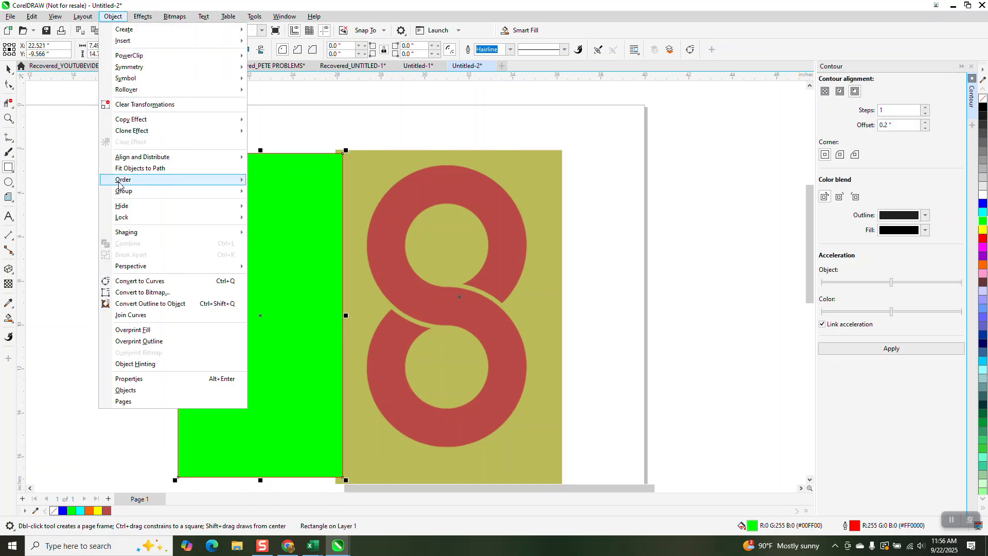
click(282, 192)
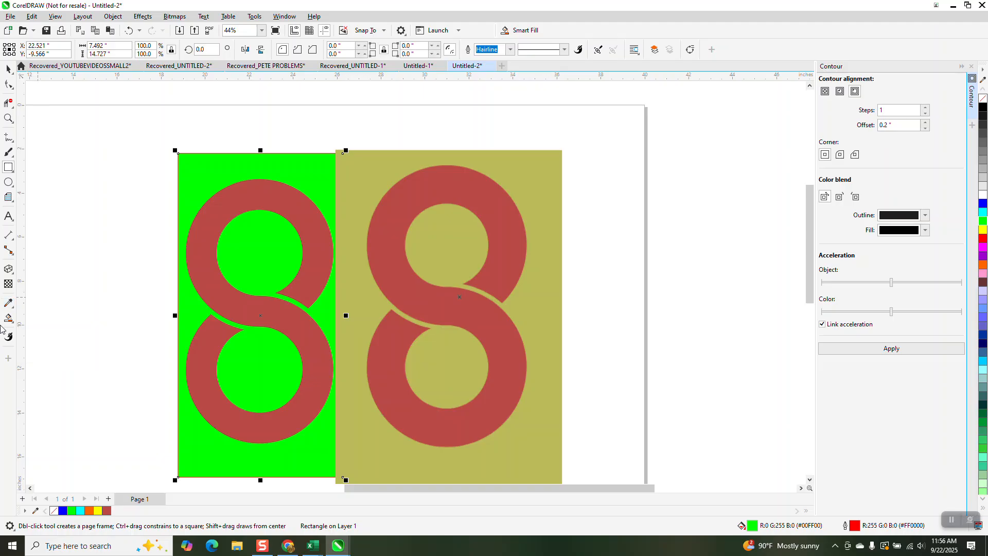
- Sample the reference image's olive background with the Color Eyedropper and apply it to the green rectangle
click(13, 323)
click(13, 308)
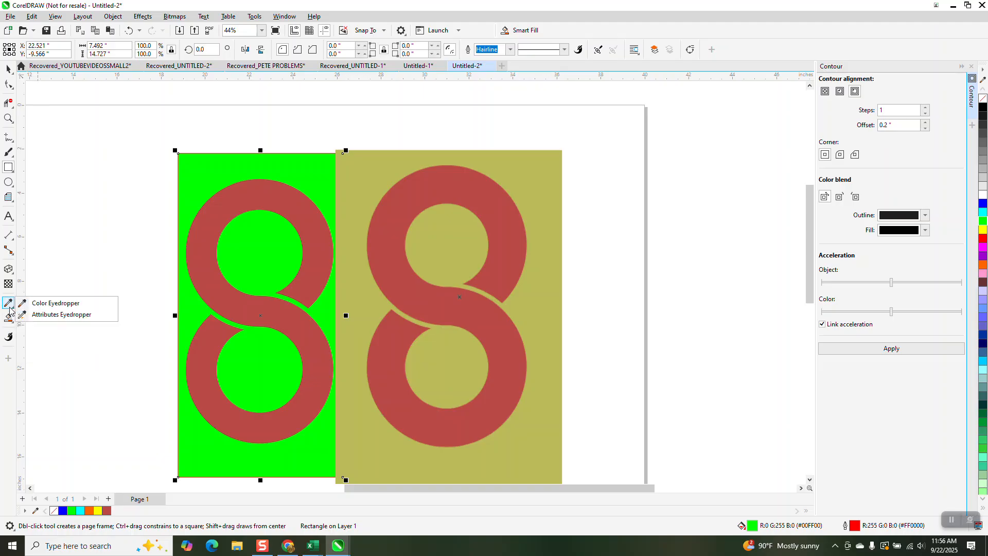
click(33, 302)
click(342, 187)
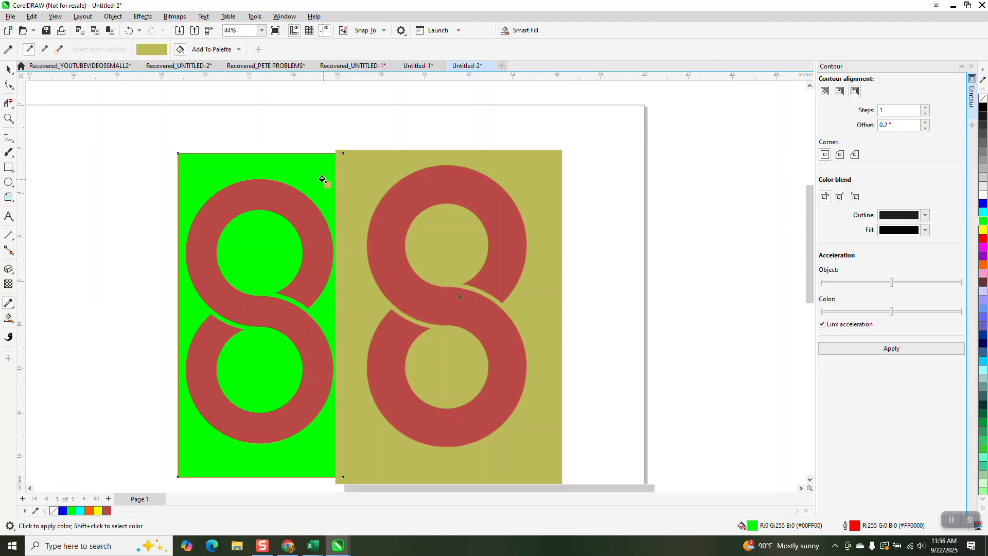
click(320, 177)
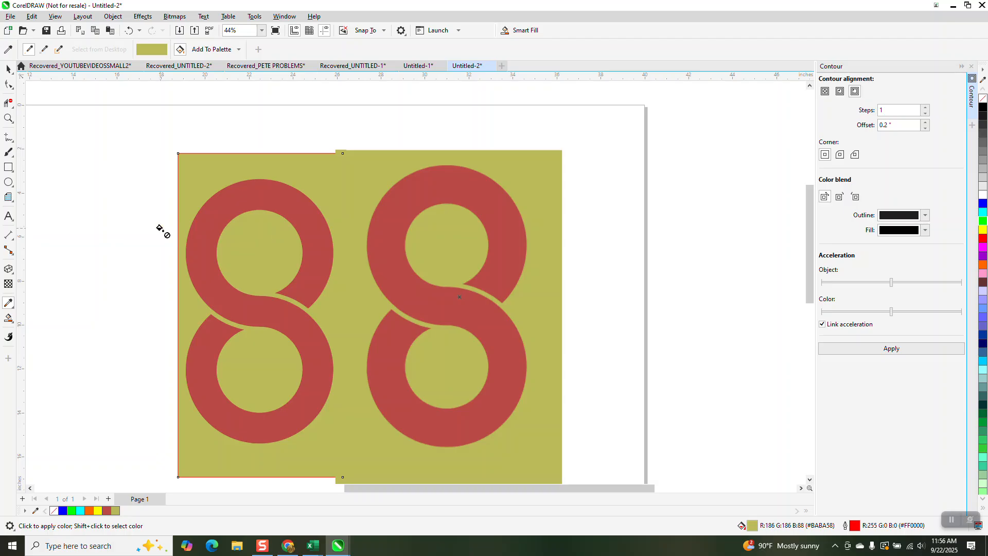
click(8, 69)
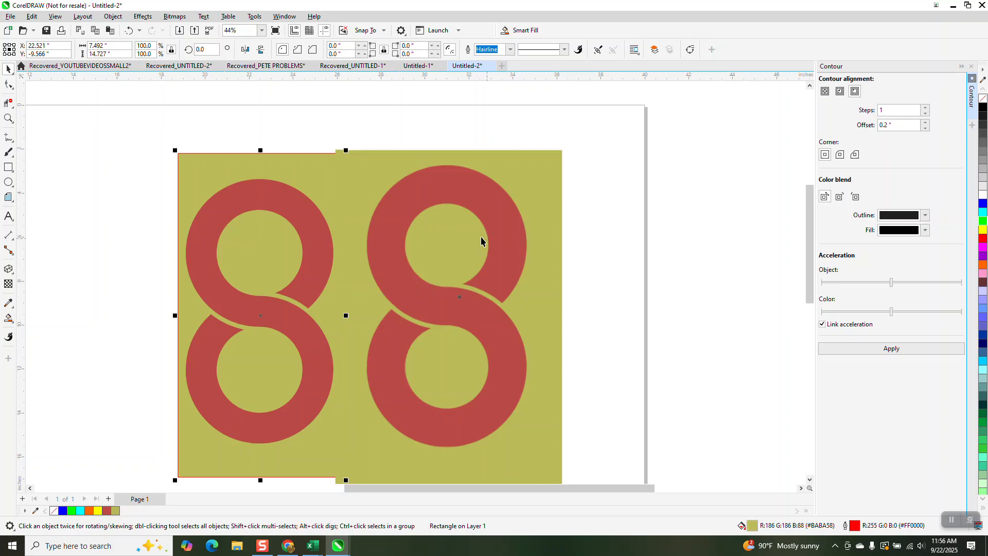
- Draw a circle, center it on the reference 8's upper ring, and enlarge it to about 7.26 inches to match the outer edge
click(8, 182)
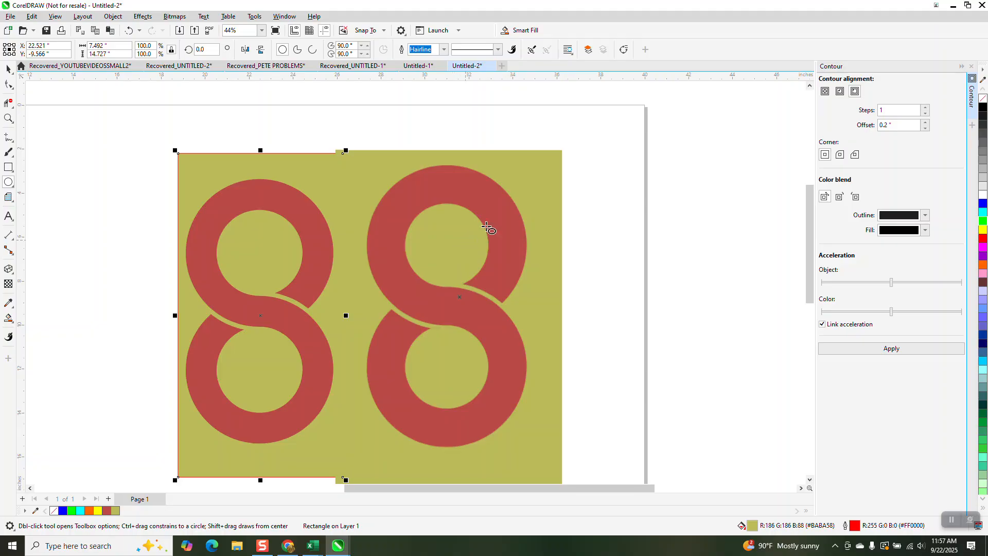
drag(601, 217, 446, 361)
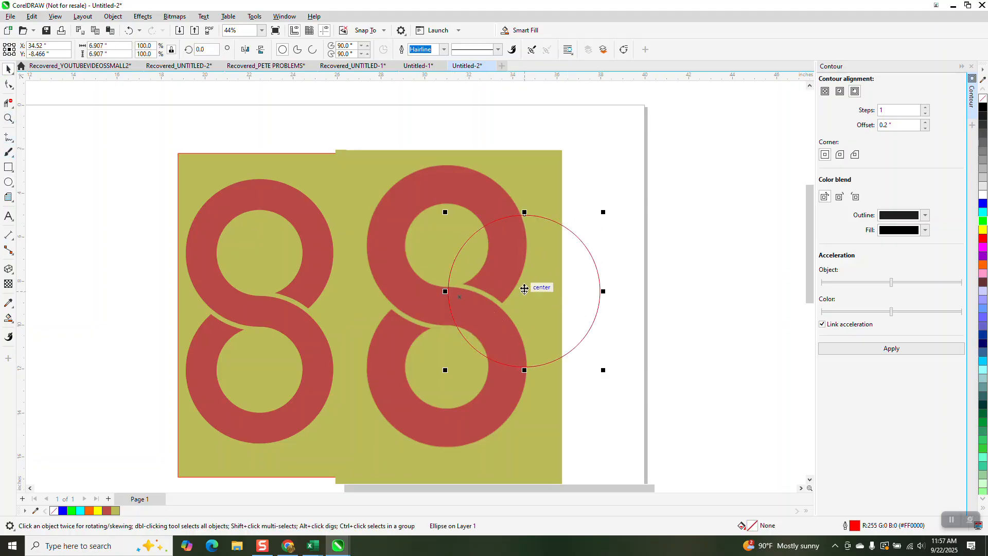
drag(524, 291, 448, 244)
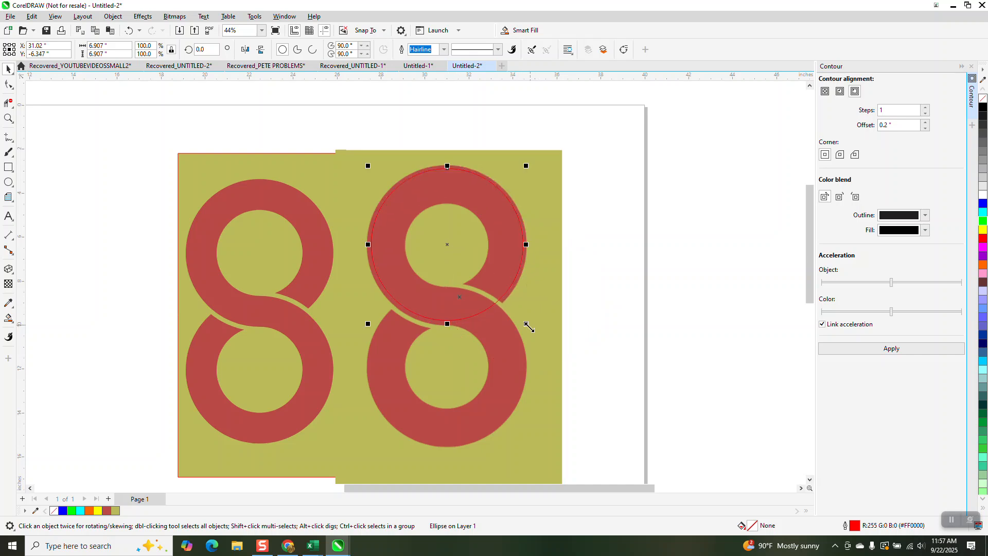
drag(527, 328, 536, 332)
- Give the circle a black hairline outline and add a concentric copy about 3.8 inches wide around the upper ring's hole
scroll(540, 299, down, 2)
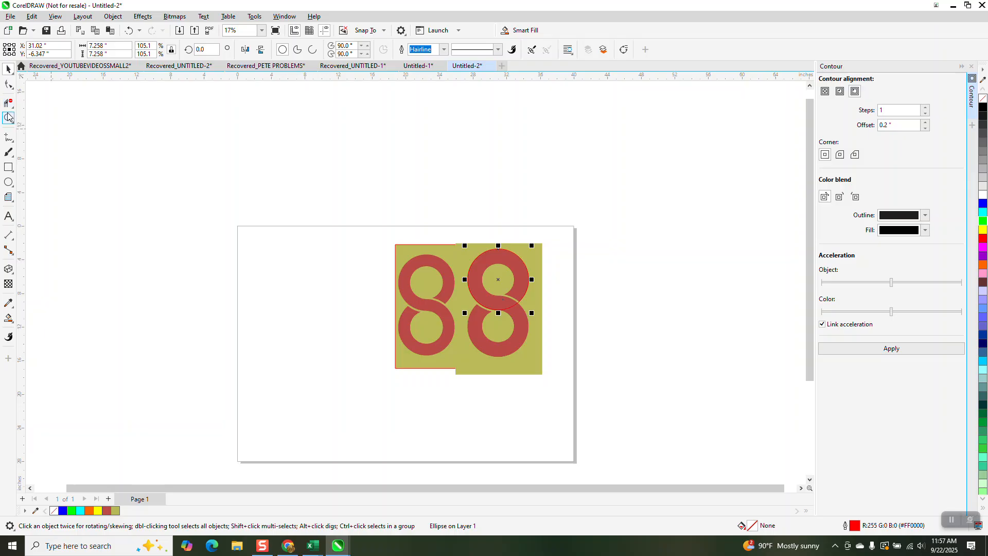
click(8, 118)
drag(422, 234, 603, 395)
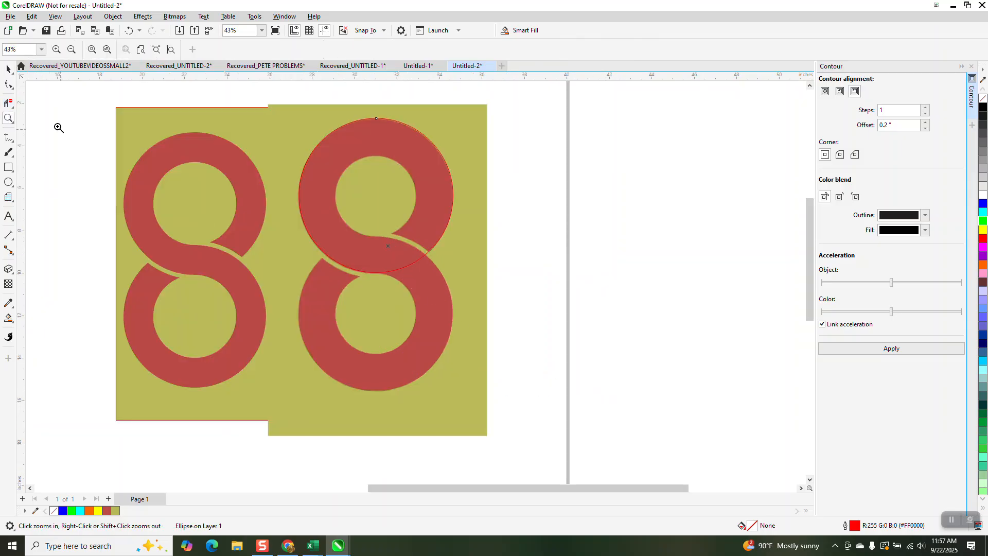
click(8, 69)
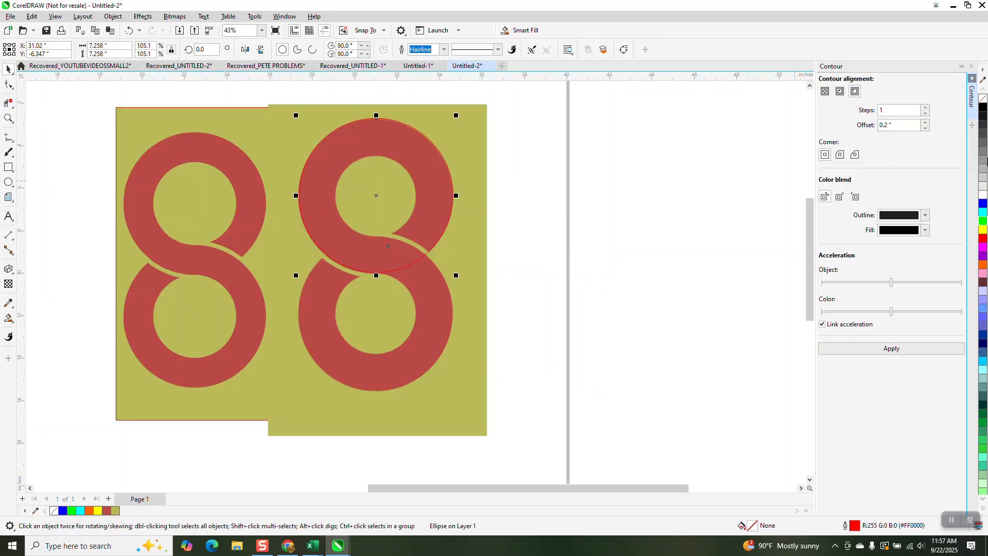
right_click(983, 98)
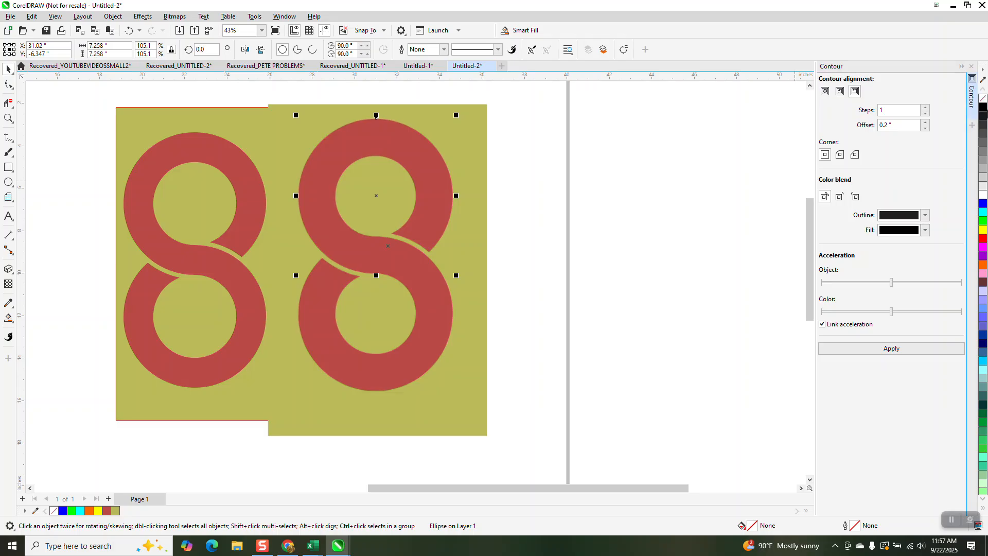
right_click(983, 107)
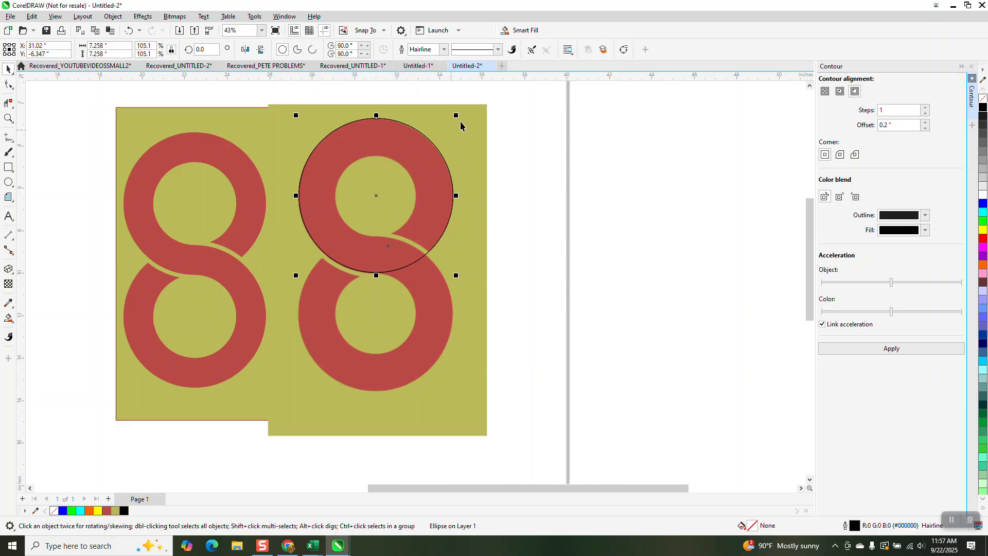
drag(459, 113, 423, 147)
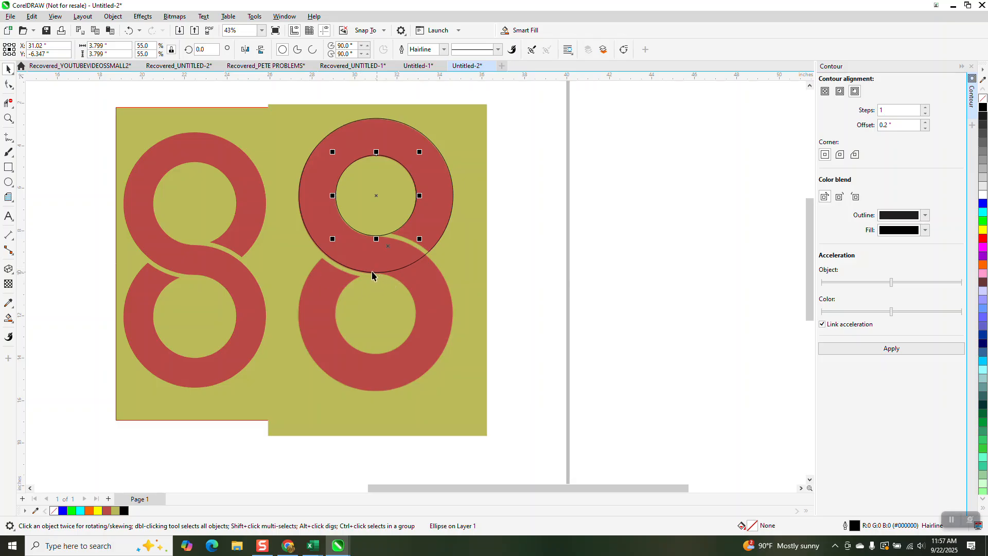
- Apply a one-step outside contour with a 0.24 inch offset to the outer circle
click(354, 271)
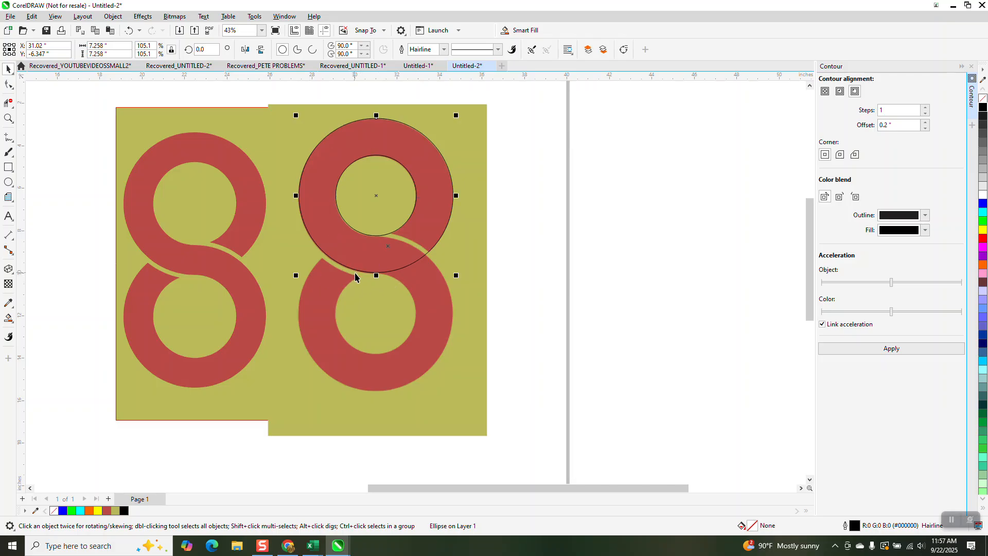
click(910, 353)
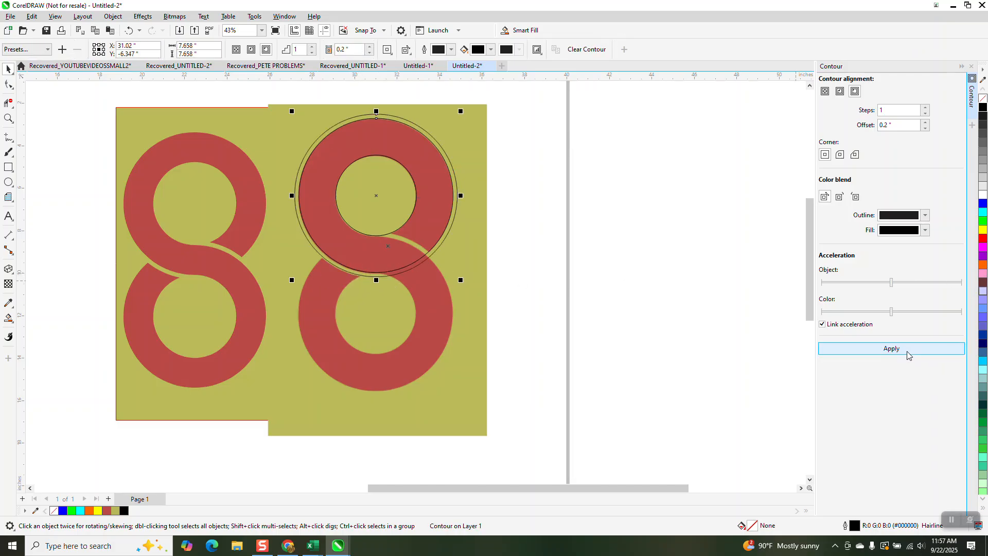
click(129, 30)
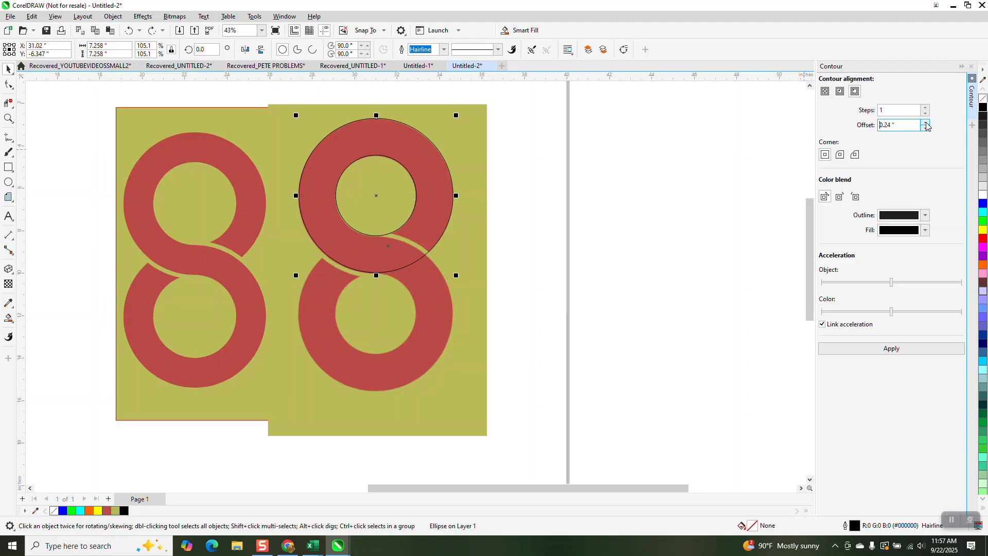
click(890, 349)
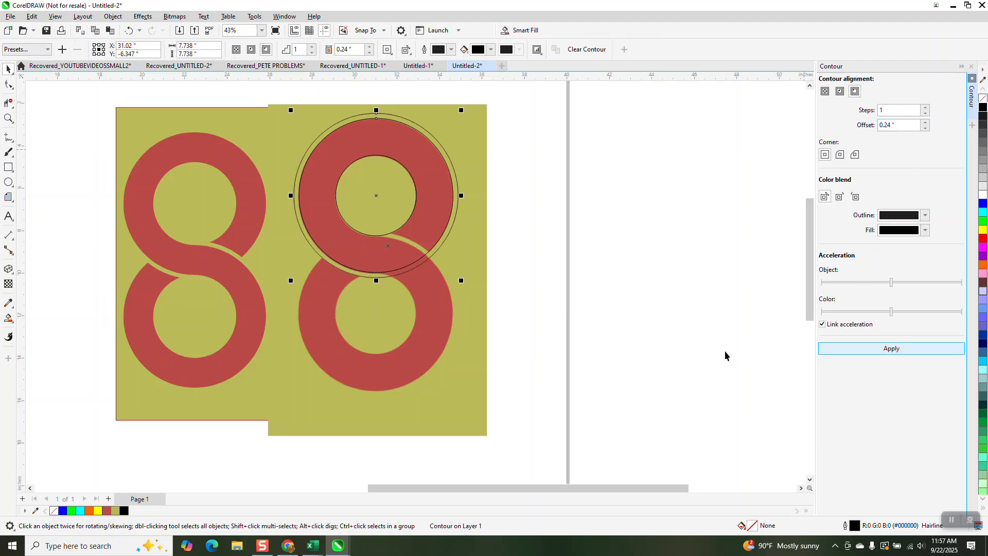
- Select all the circles on the upper ring and break the contour apart into separate objects
scroll(544, 229, down, 2)
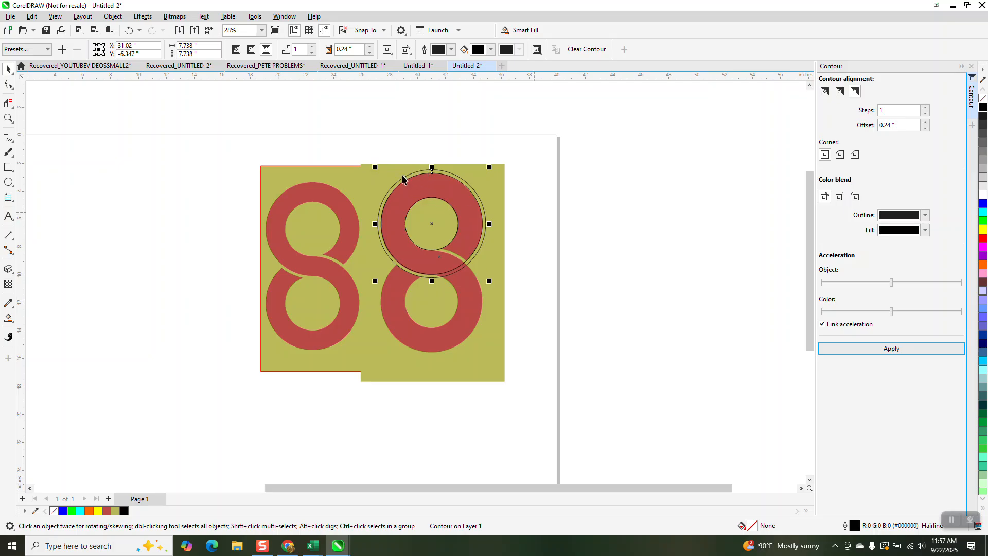
drag(362, 146, 505, 293)
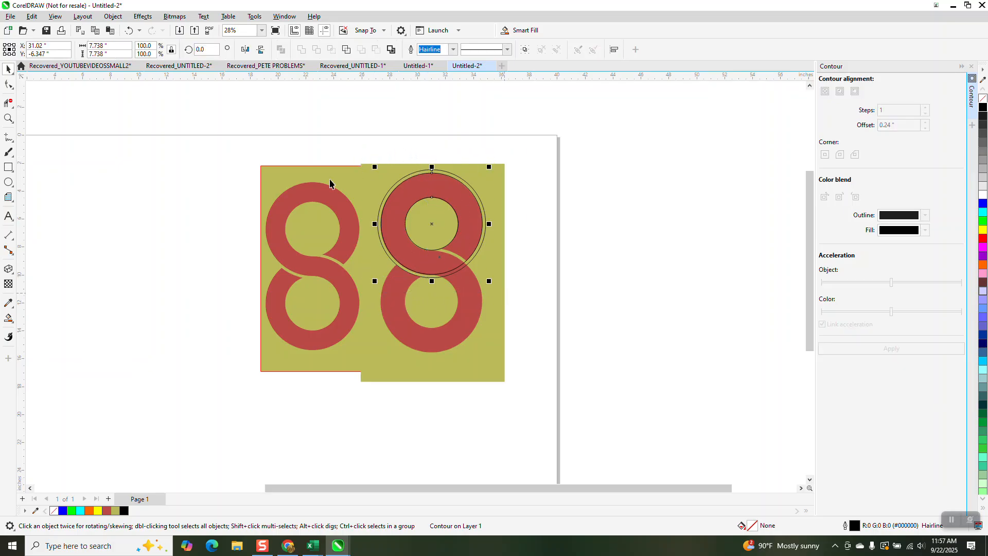
click(113, 16)
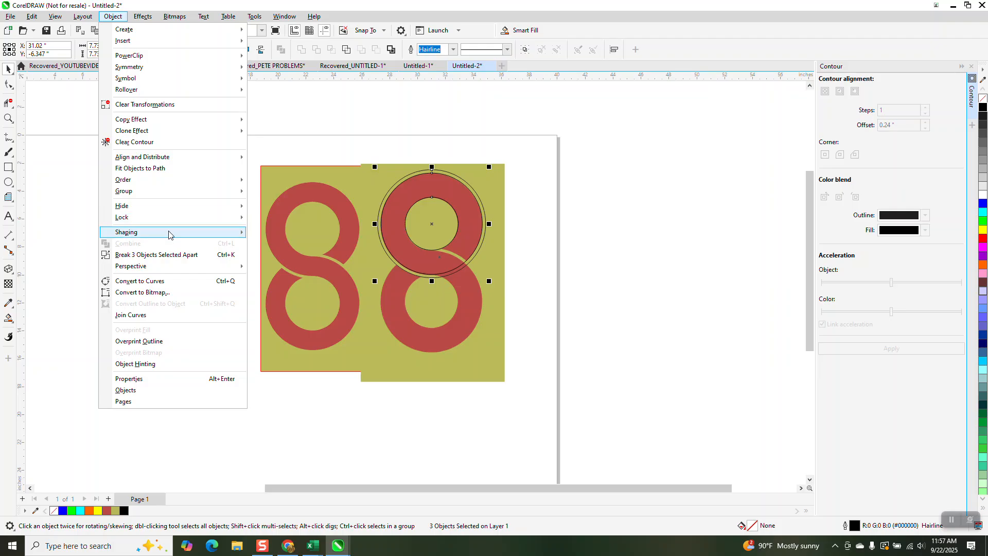
click(173, 255)
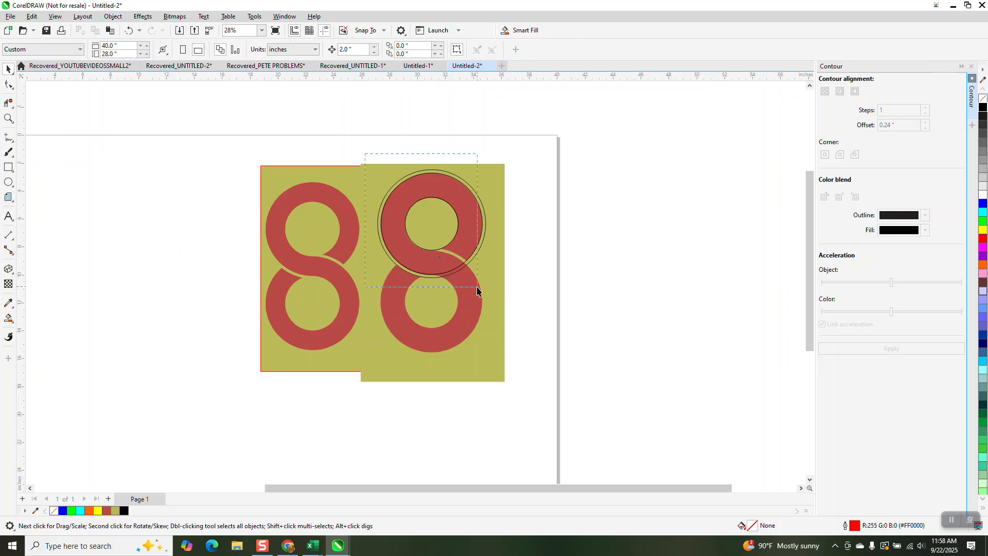
drag(432, 175, 431, 250)
key(ctrl+v)
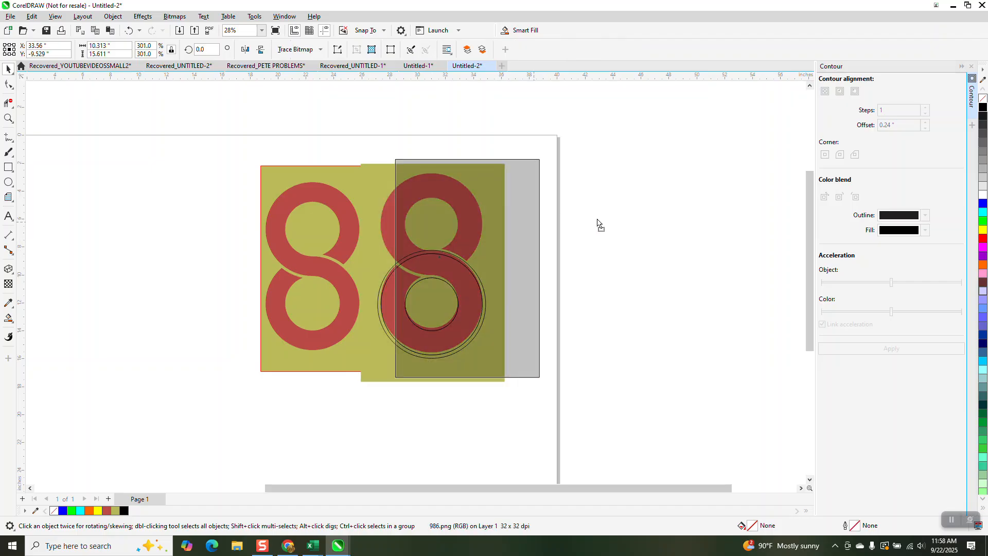
drag(597, 220, 739, 224)
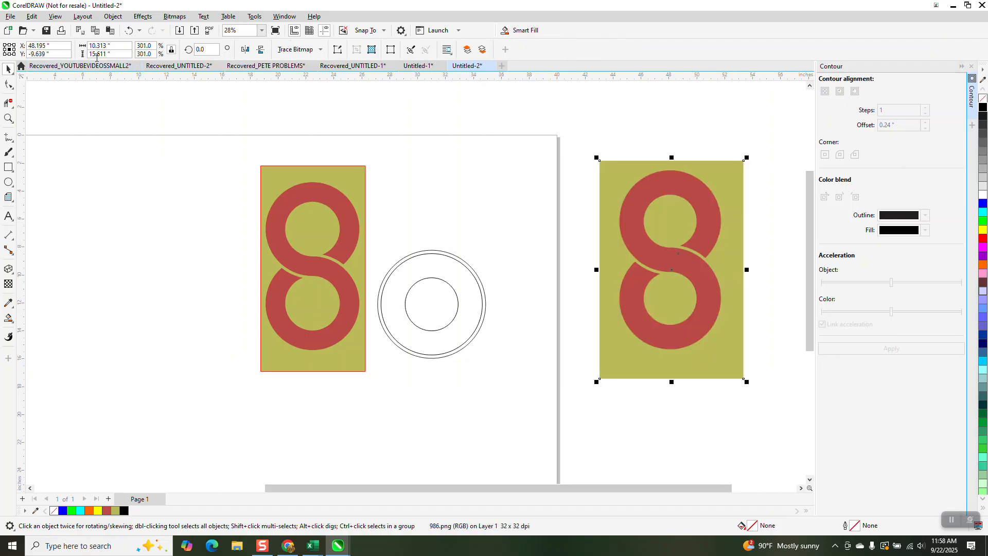
click(129, 30)
drag(576, 231, 344, 358)
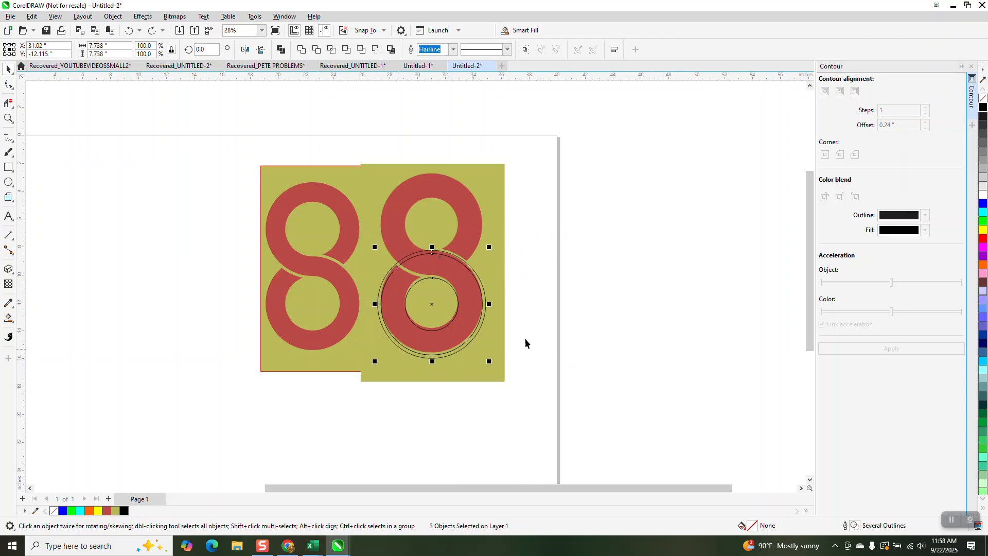
click(128, 31)
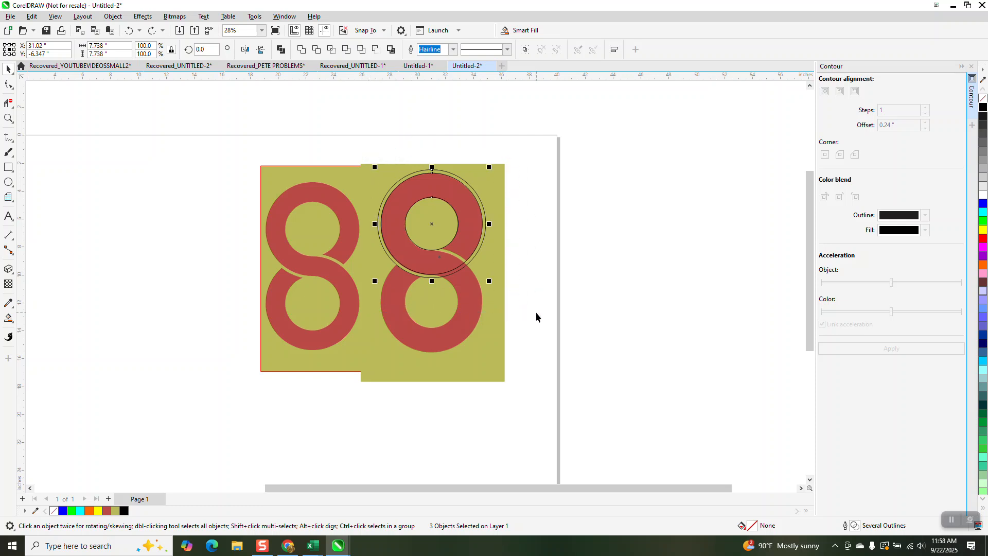
- Duplicate the three circles as a group onto the reference 8's lower ring, and move the reference image clear of them
key(ctrl+g)
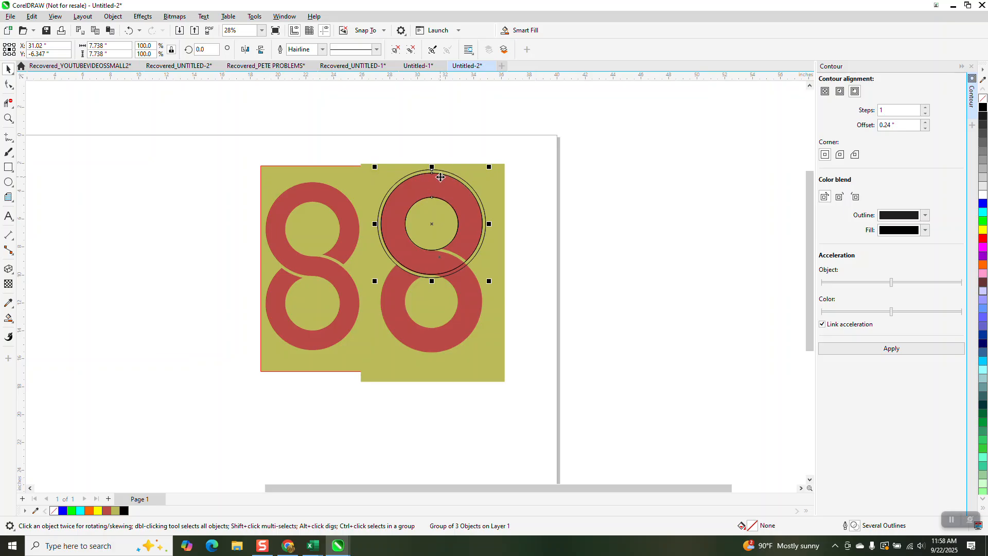
drag(432, 174, 432, 251)
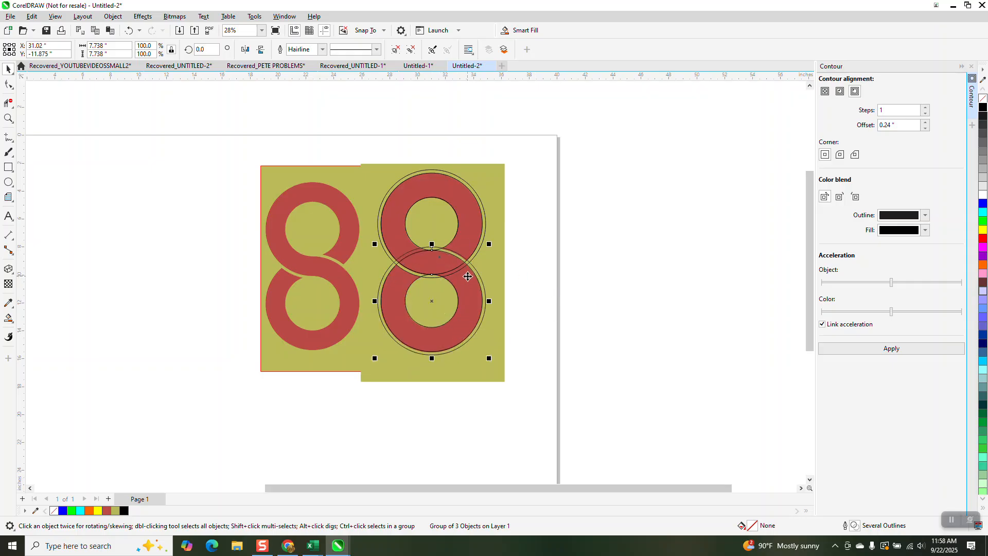
drag(500, 224, 757, 258)
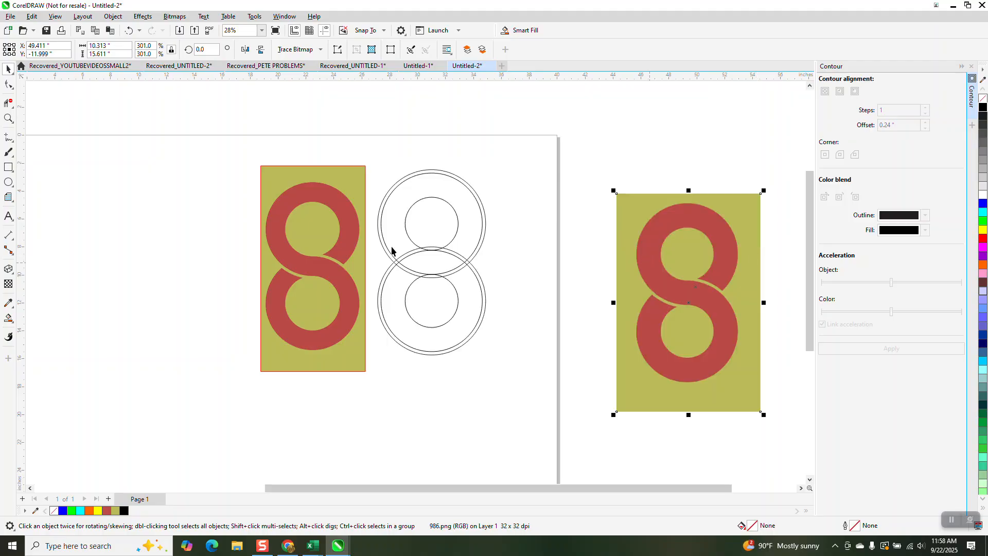
- Remove the overlapping segments where the two ring groups cross with Virtual Segment Delete, leaving an interlocking S-shaped band
click(8, 318)
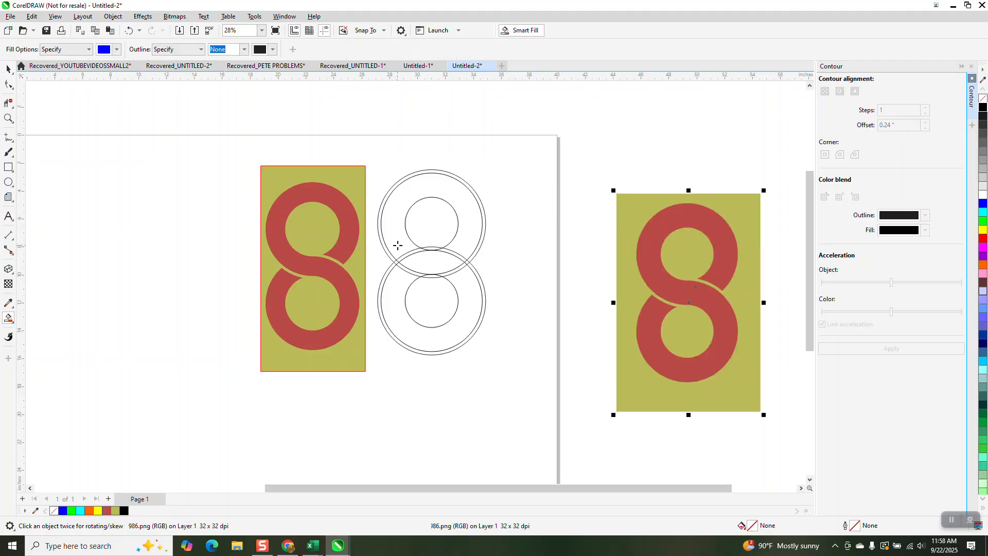
click(9, 103)
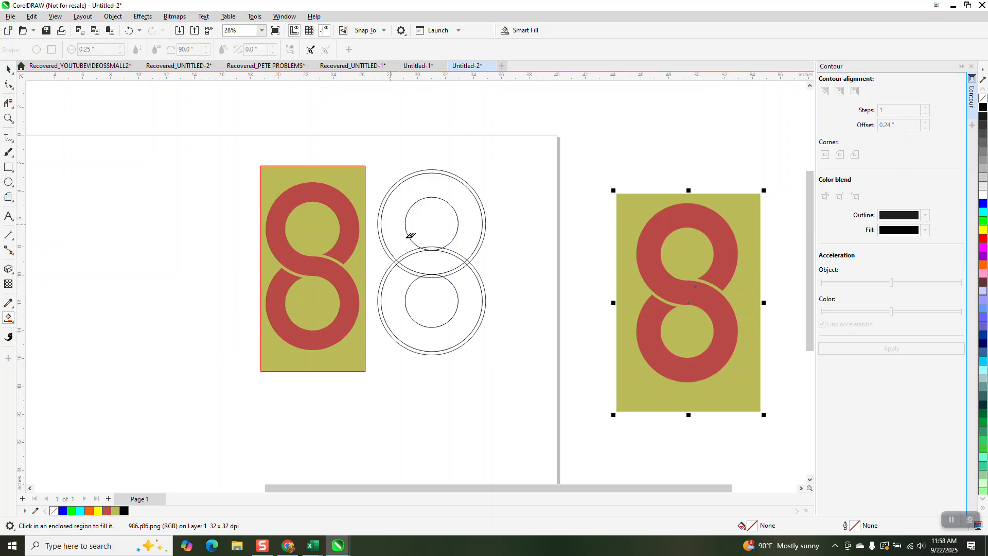
click(466, 269)
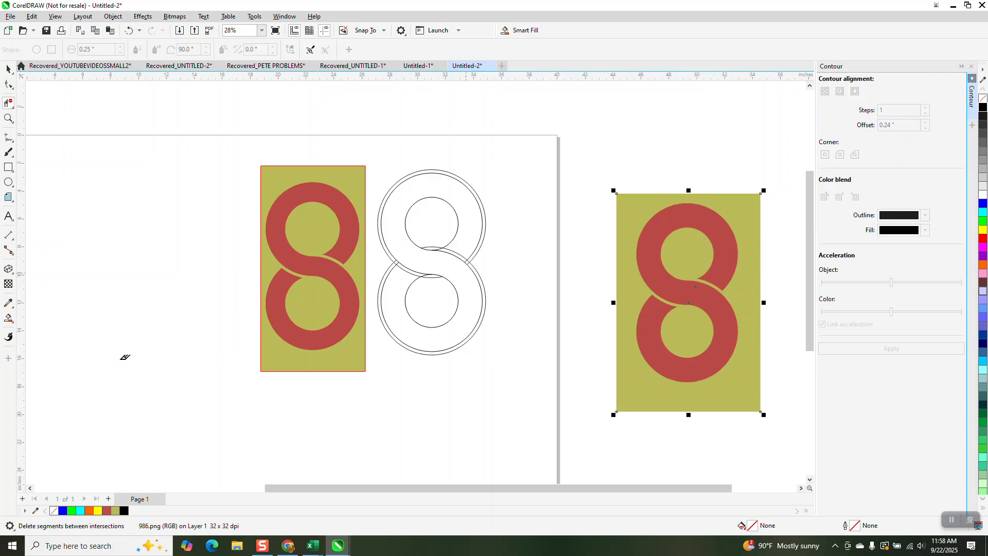
- Smart Fill the new 8's band with blue and no outline, and move the blue 8 off the construction circles beside the reference
click(8, 319)
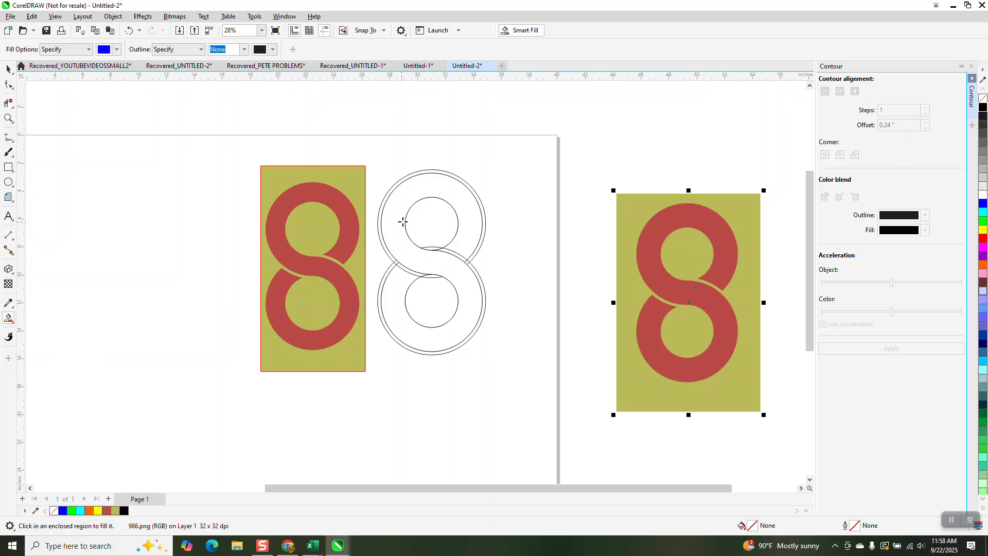
click(400, 222)
click(8, 69)
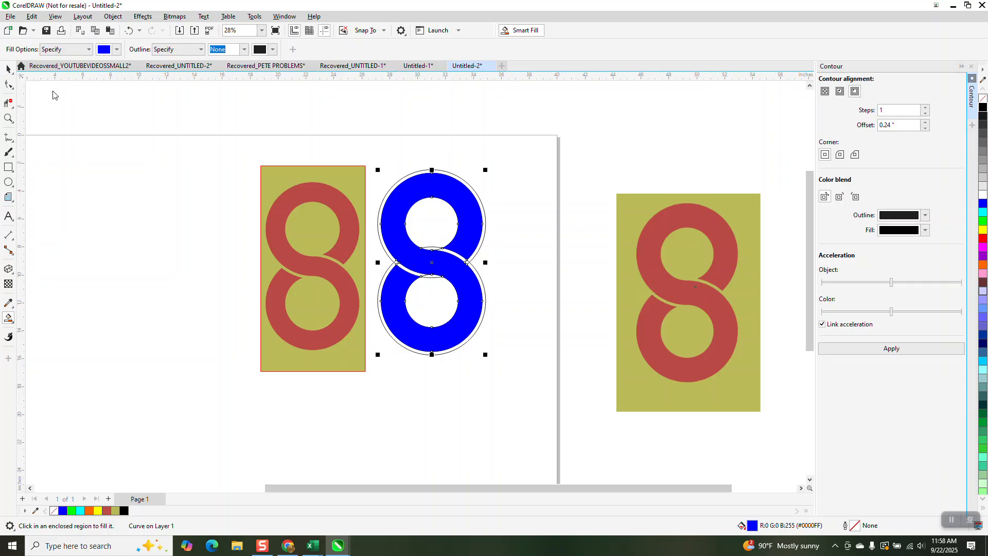
drag(477, 213, 620, 252)
click(466, 315)
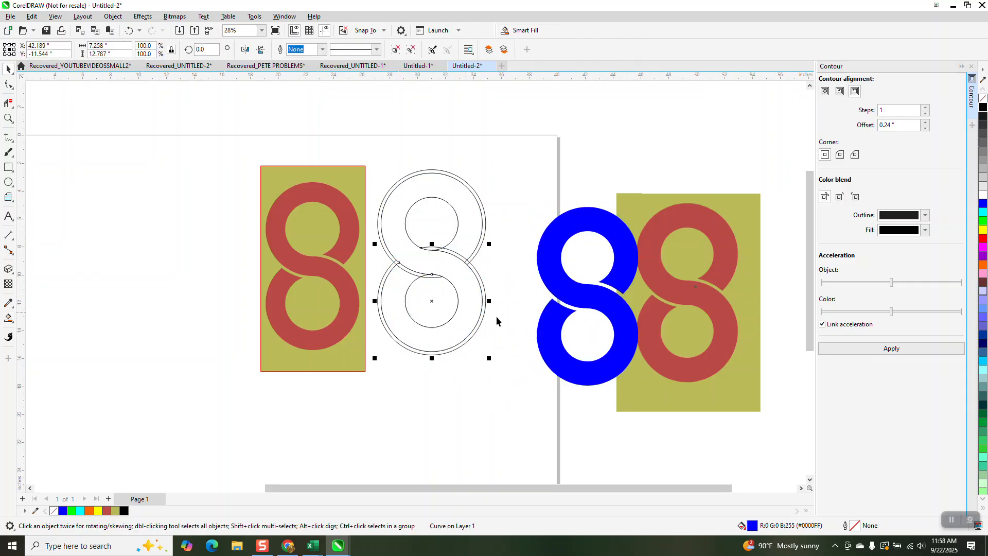